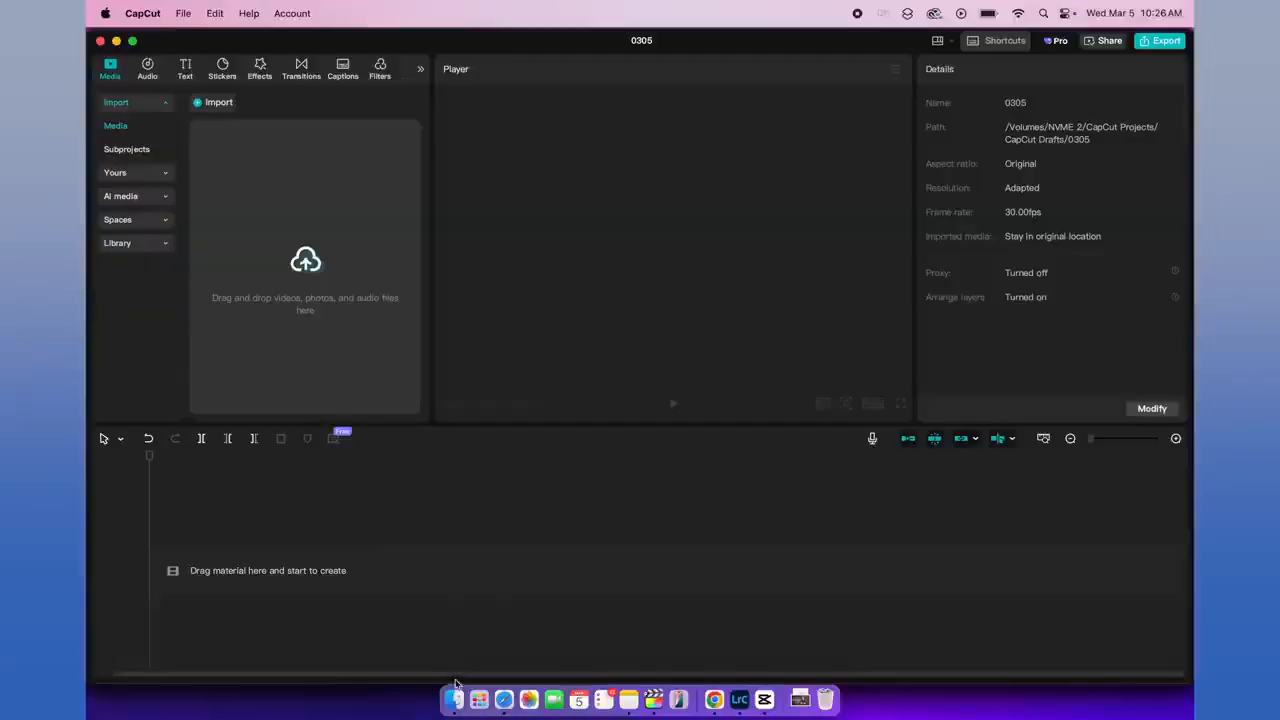
Step: Import the video C3143.MP4 into the project and place it on the empty timeline
drag(673, 265, 263, 405)
click(264, 411)
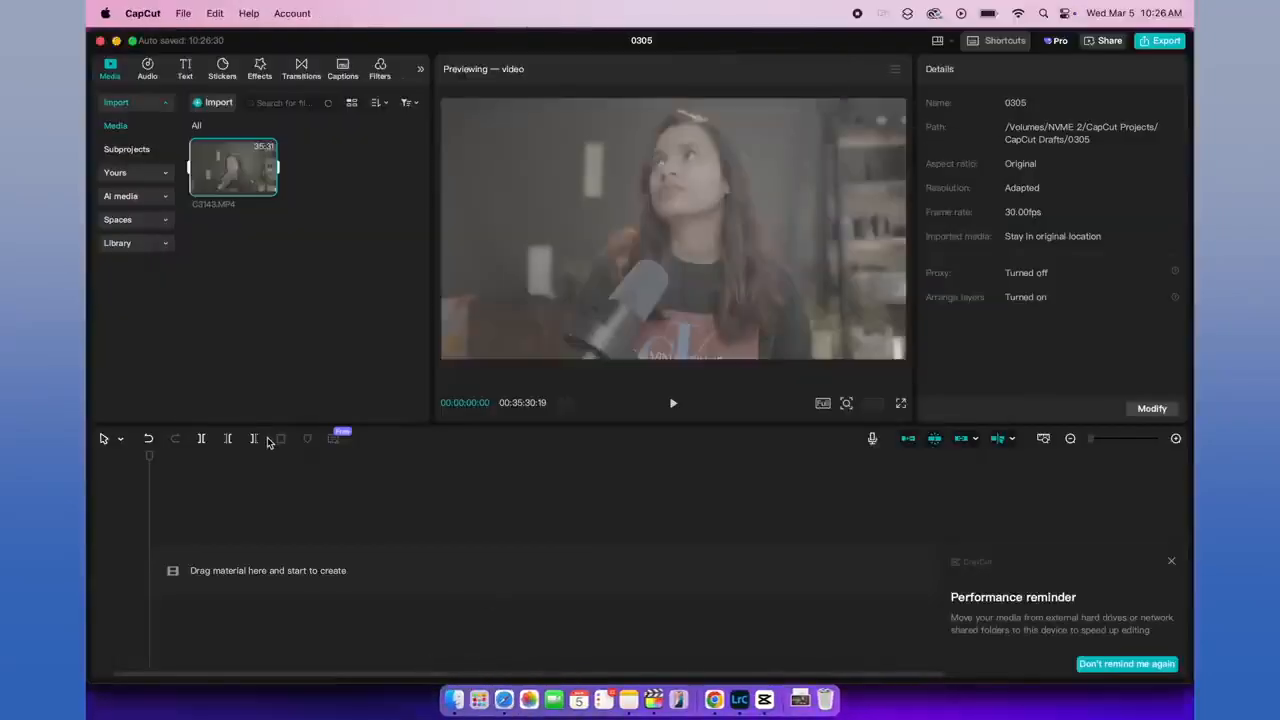
drag(240, 163, 224, 556)
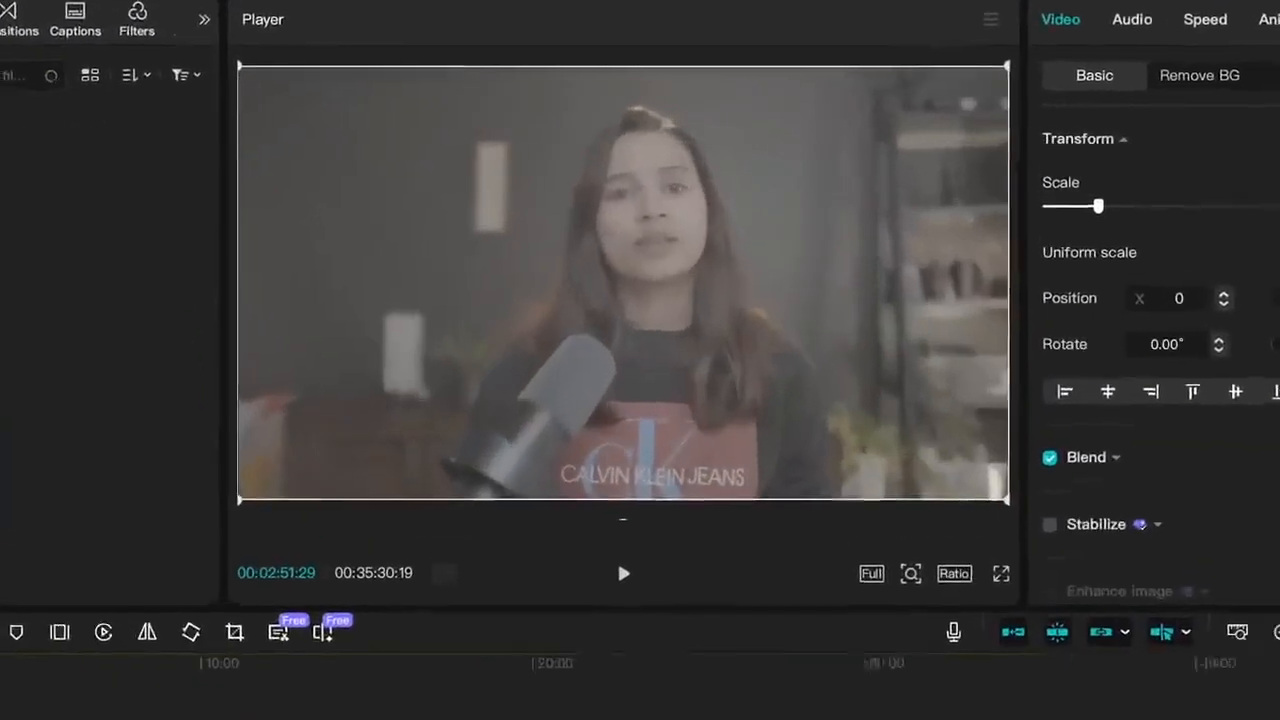
key(super+equal)
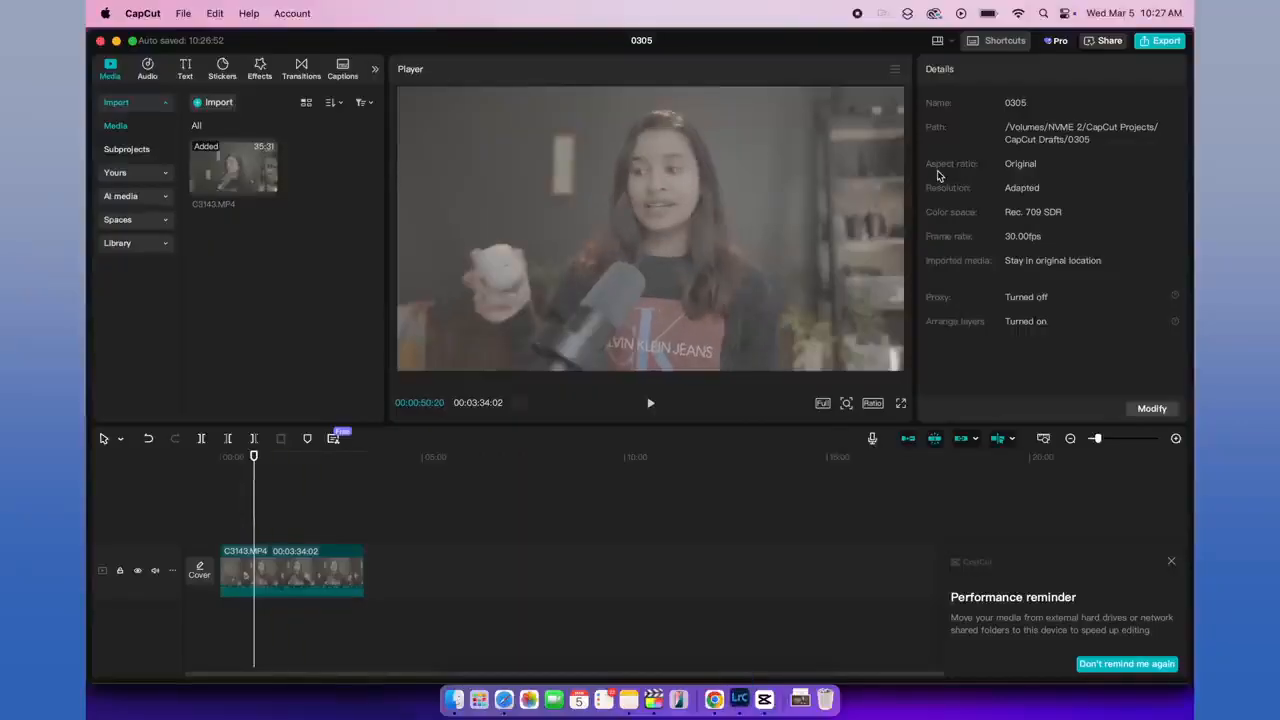
Step: Enable Auto adjust and Color correction on the C3143.MP4 clip, both at intensity 80
click(283, 575)
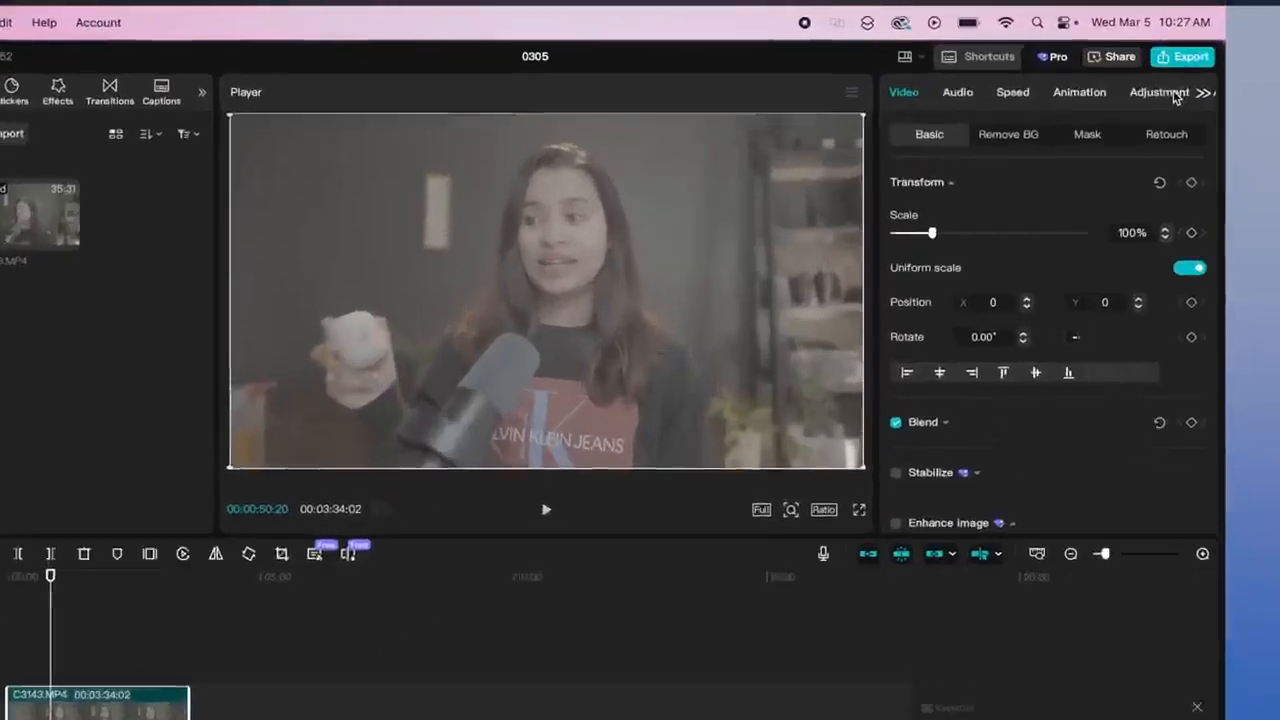
click(1150, 70)
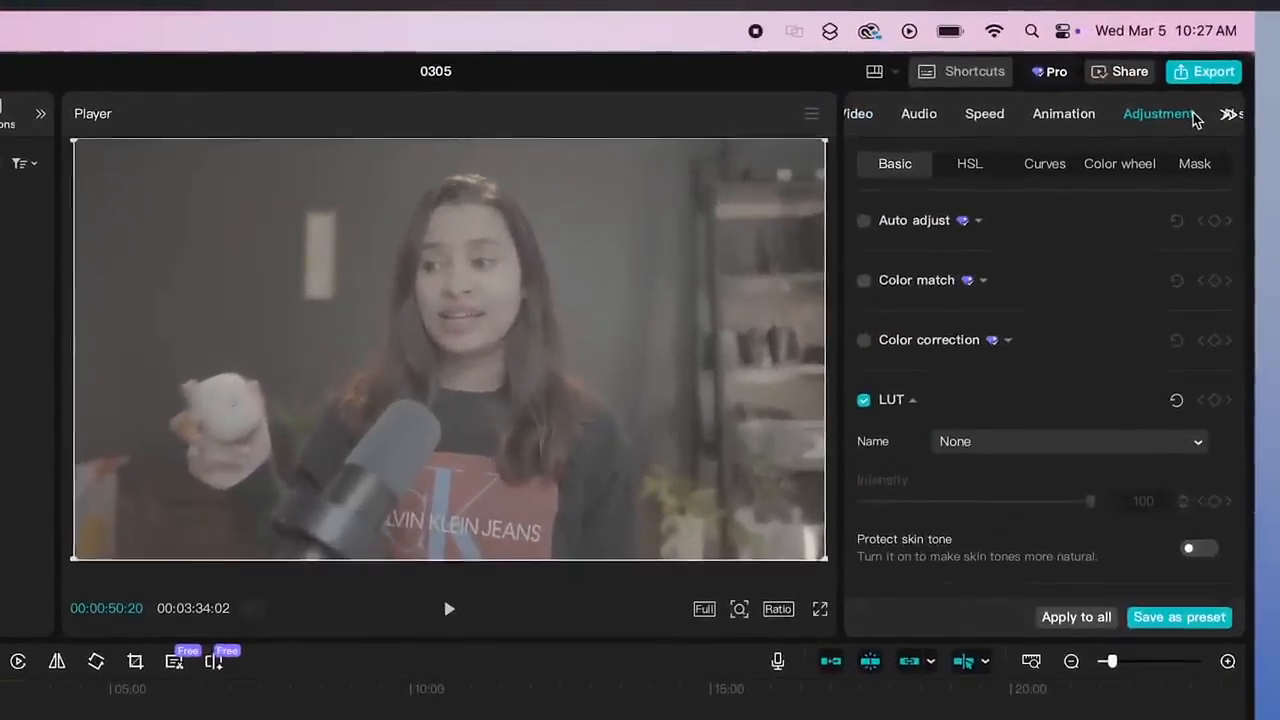
click(864, 222)
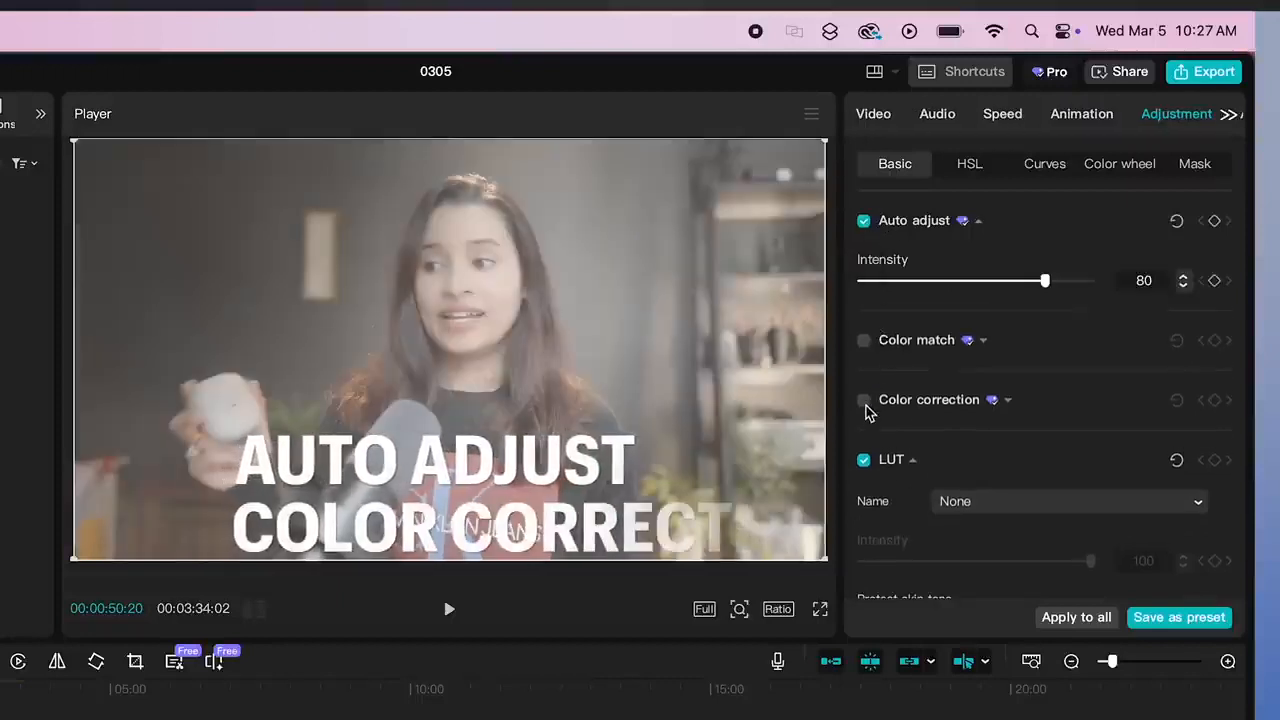
click(864, 401)
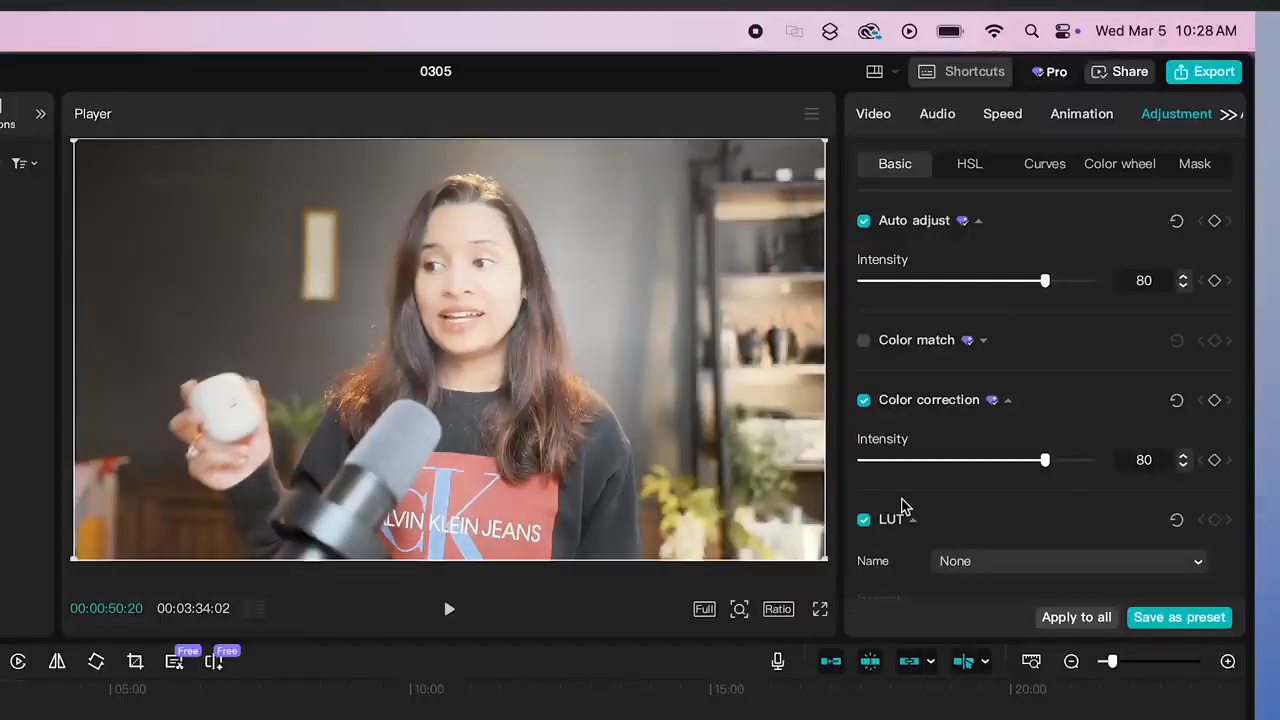
Step: Lower the clip's exposure to -30 in its basic lightness adjustments
scroll(901, 507, down, 10)
scroll(901, 507, down, 5)
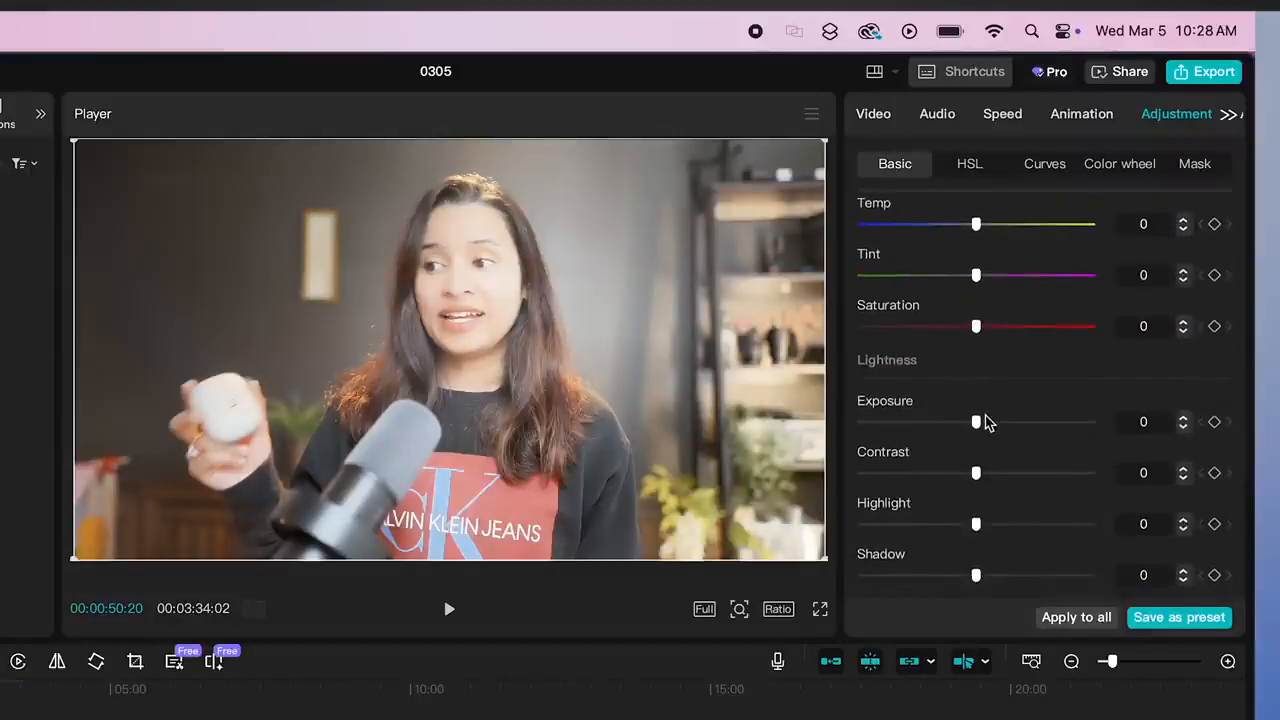
scroll(985, 422, down, 3)
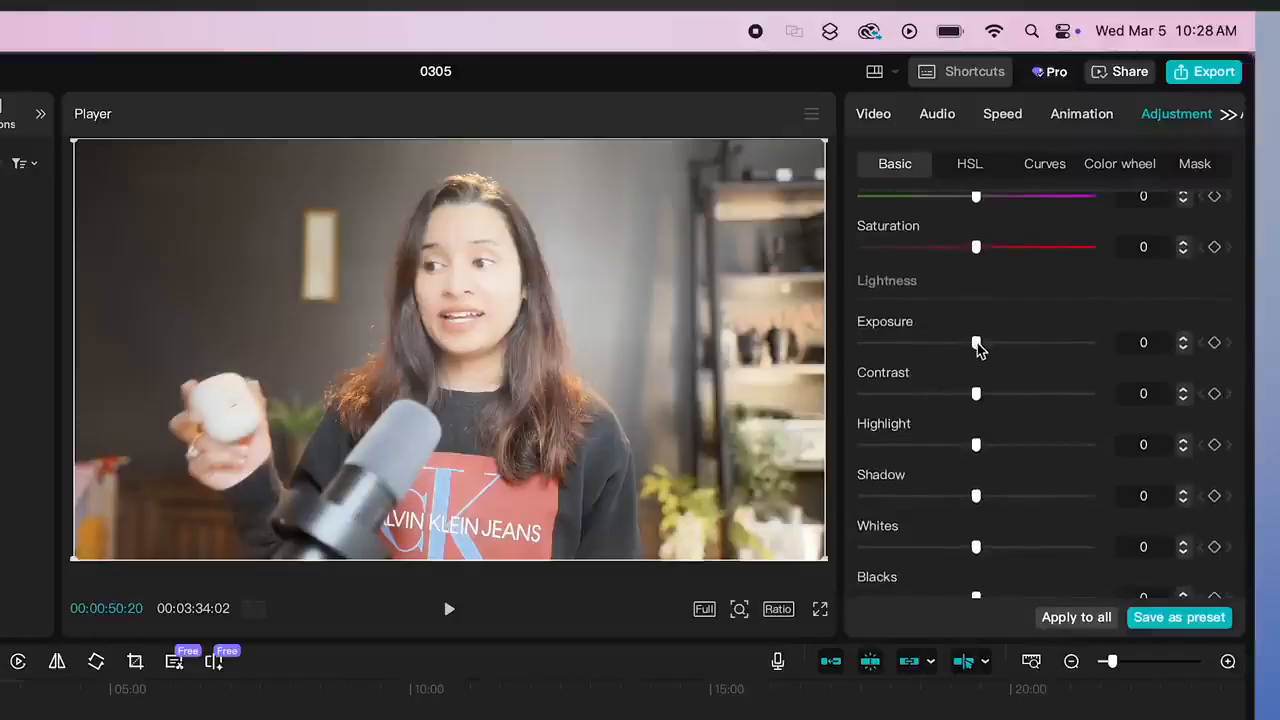
drag(970, 342, 941, 347)
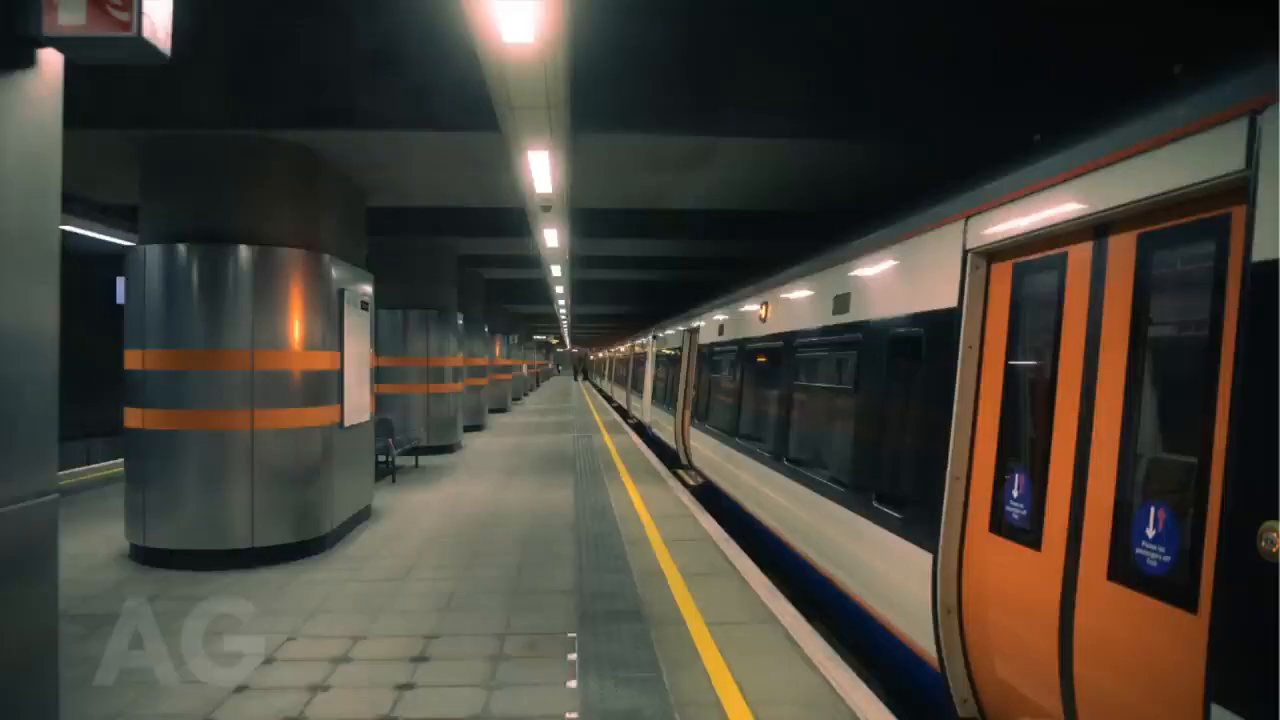
Step: Enable Color match on the clip with the local image AG.png from Downloads as the color reference
scroll(975, 262, up, 5)
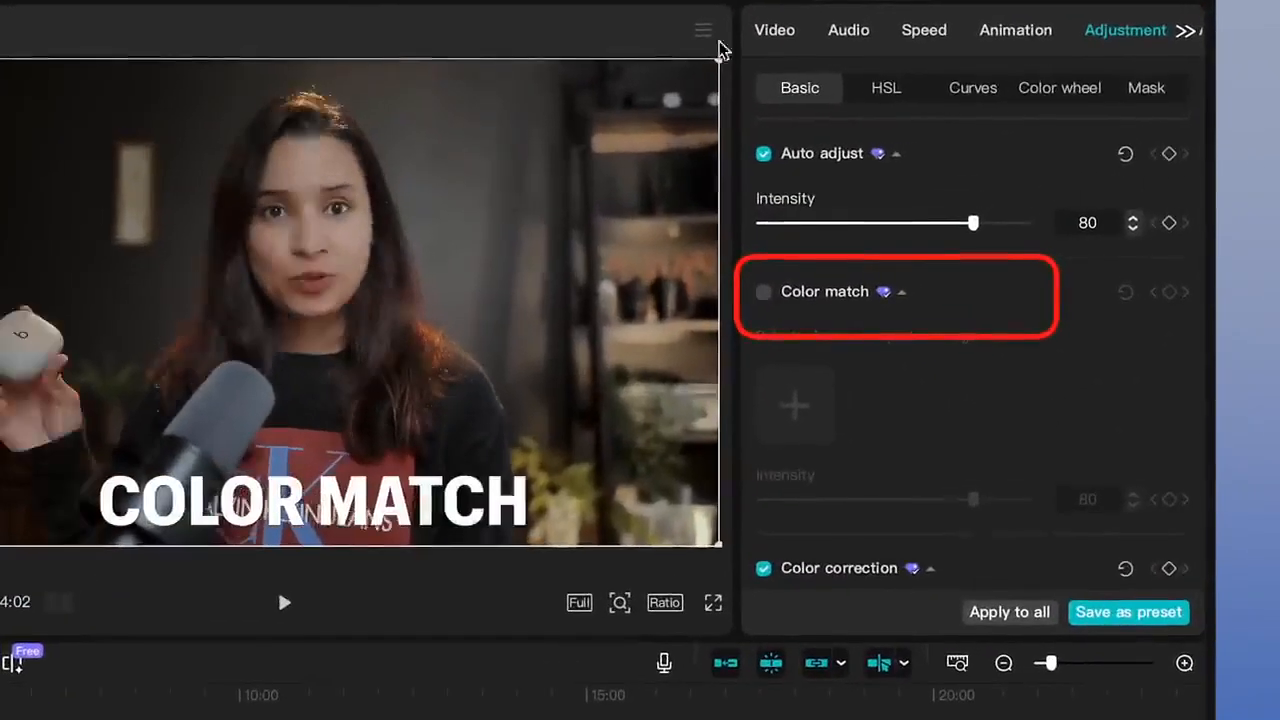
click(765, 293)
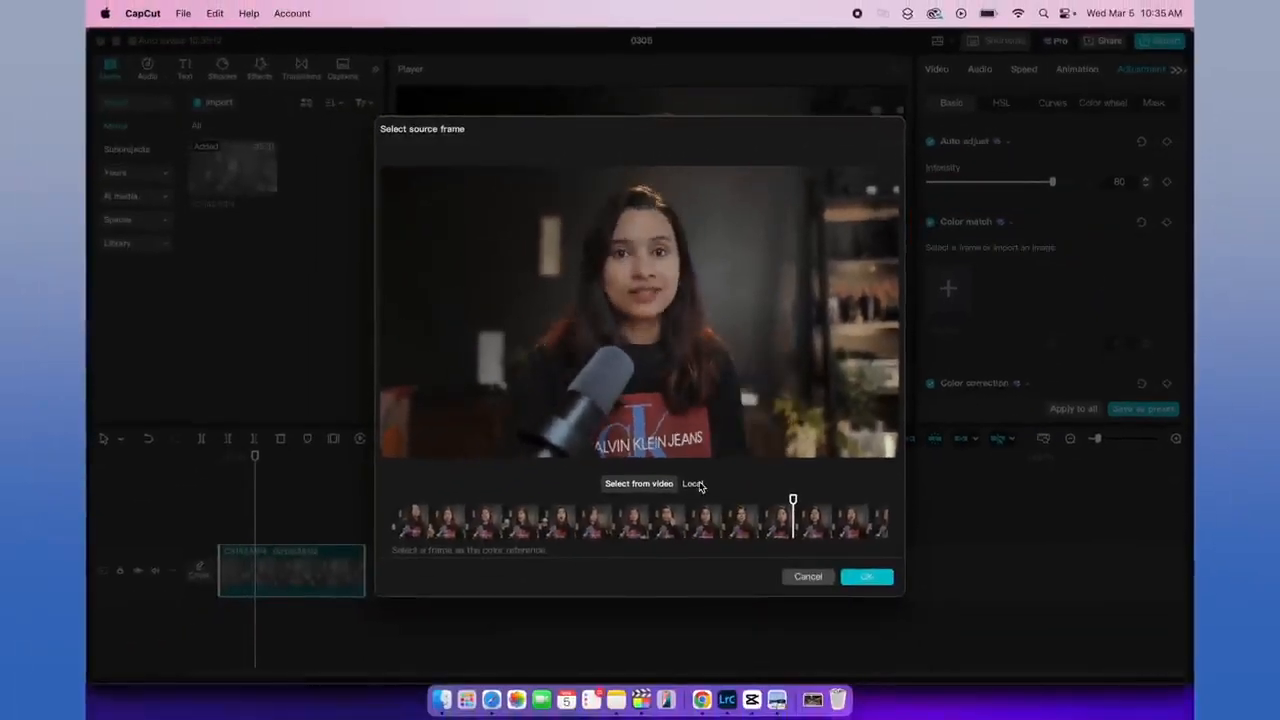
click(693, 484)
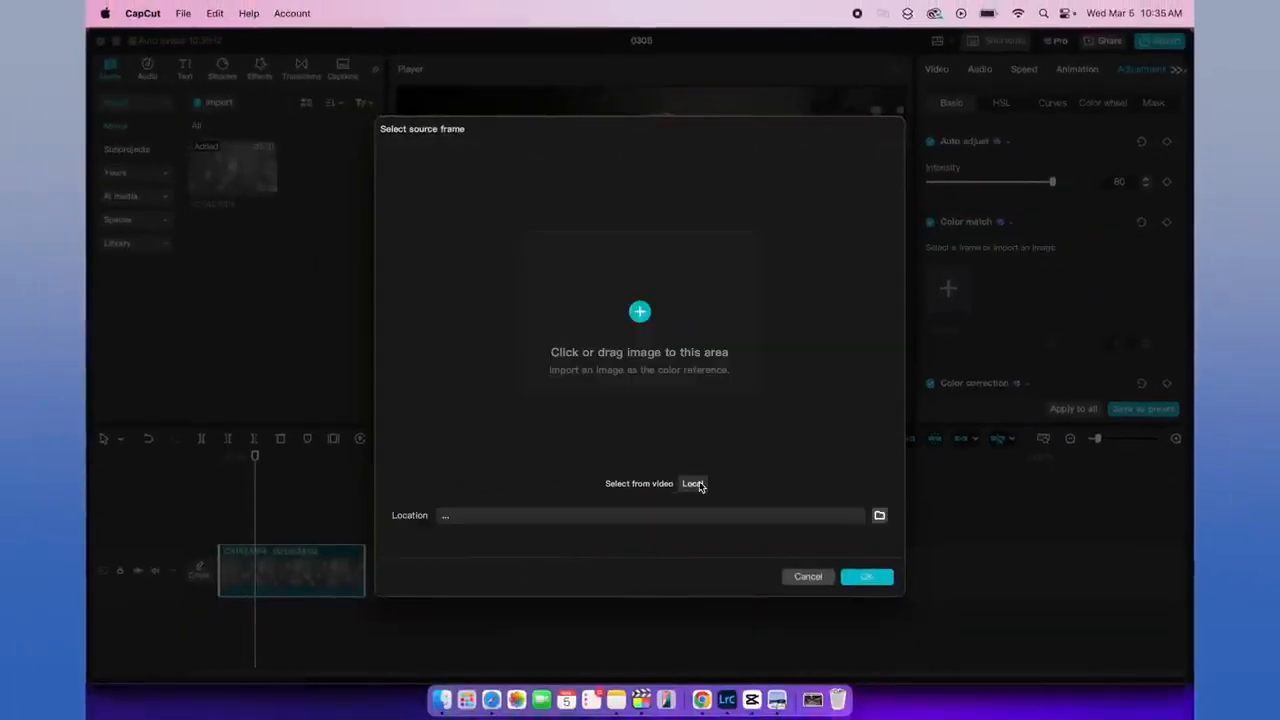
click(667, 314)
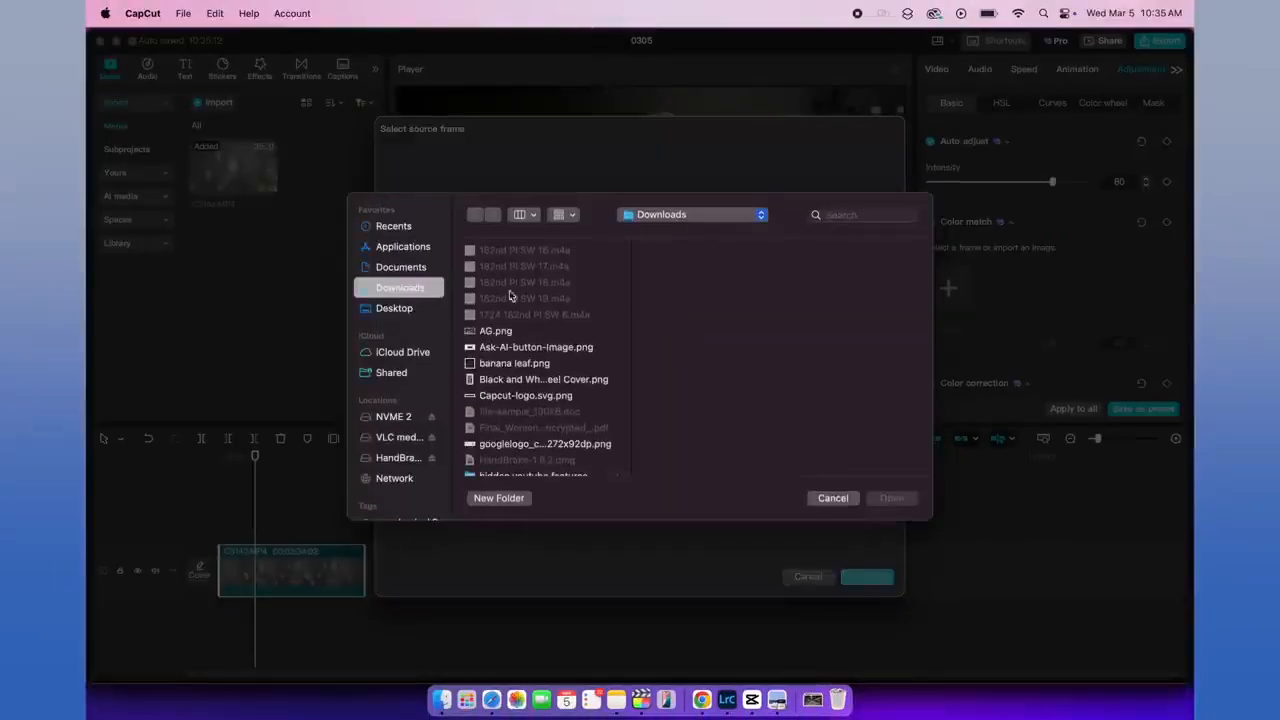
click(509, 335)
click(891, 498)
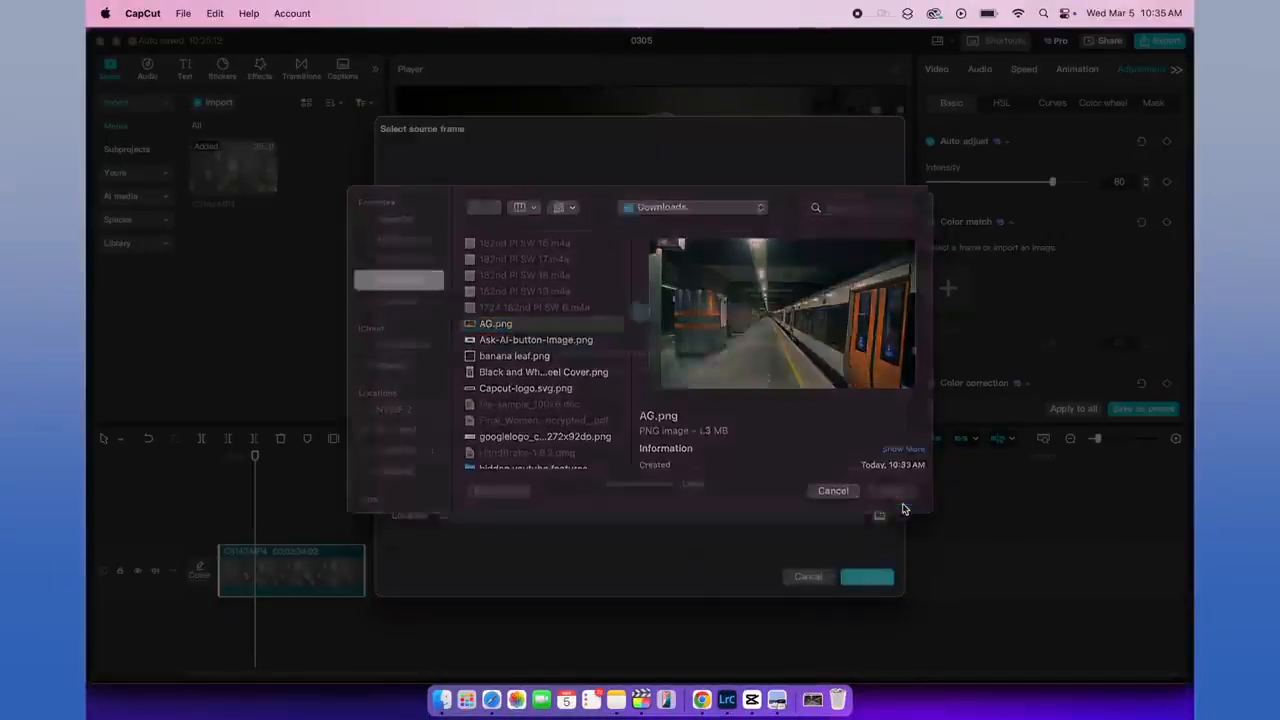
click(867, 577)
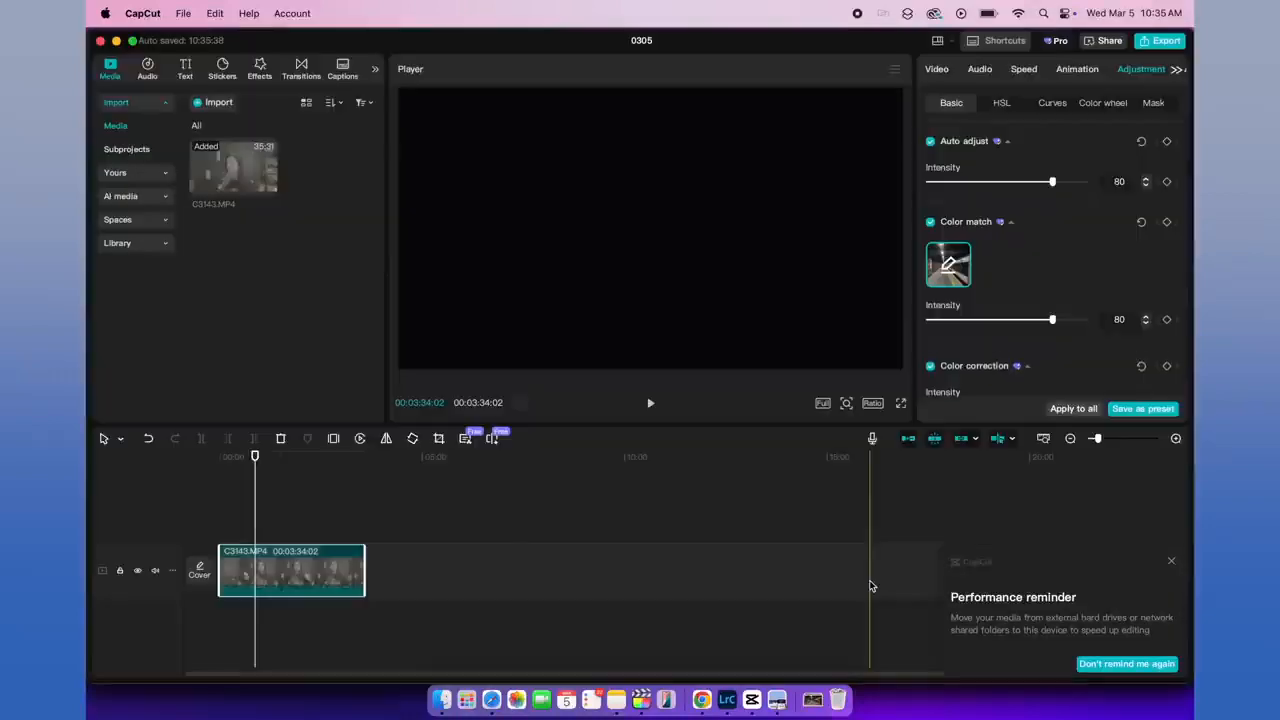
Step: Select the clip again and reduce its Color match intensity to 33
click(286, 527)
click(288, 567)
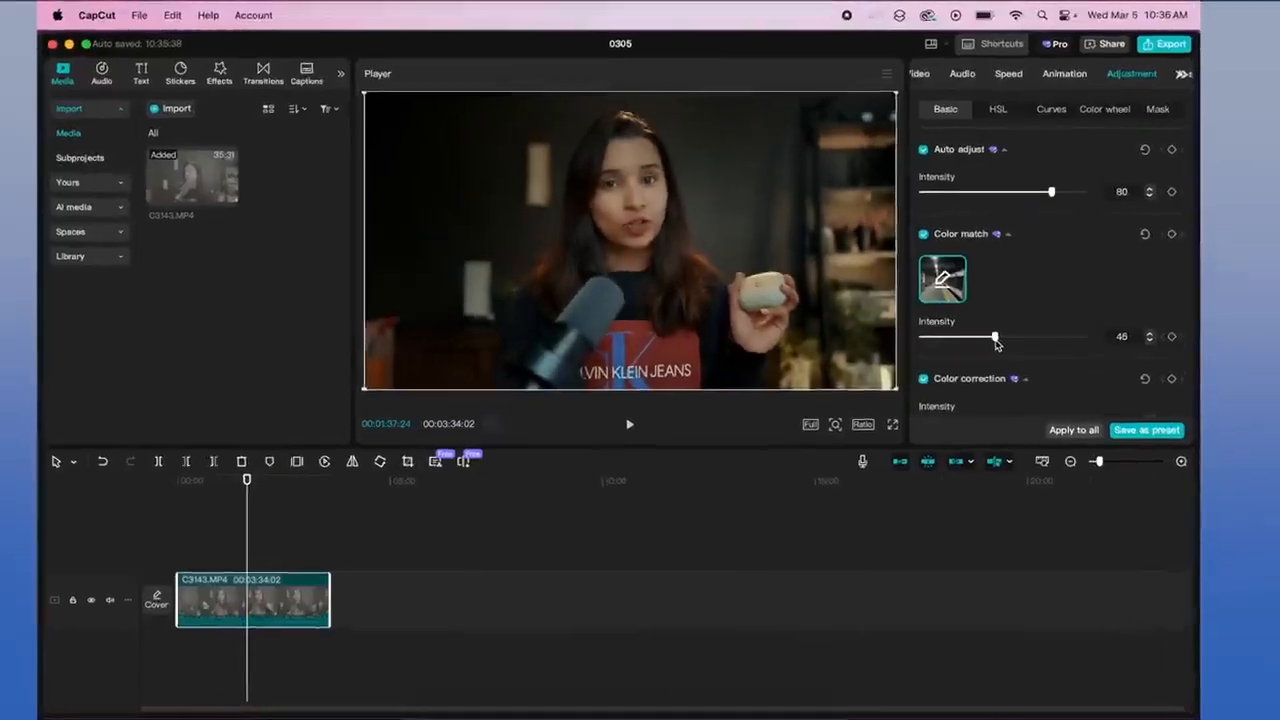
drag(999, 320, 980, 322)
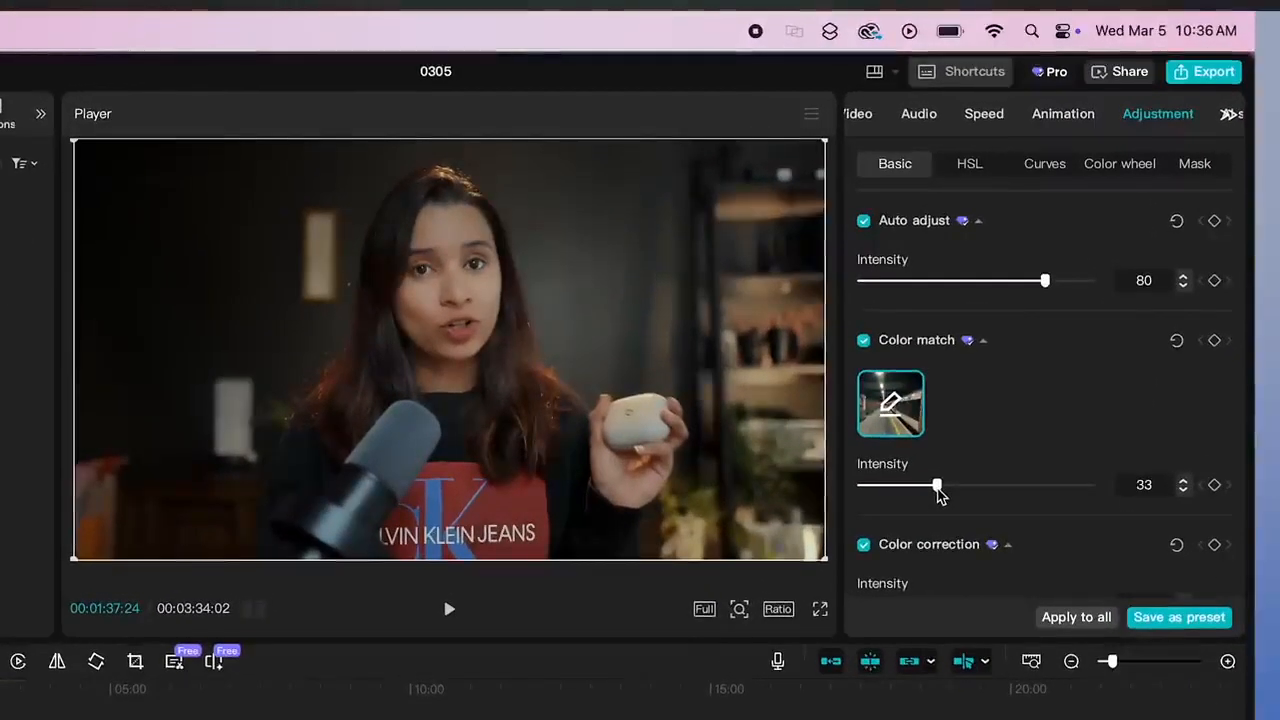
scroll(938, 492, down, 15)
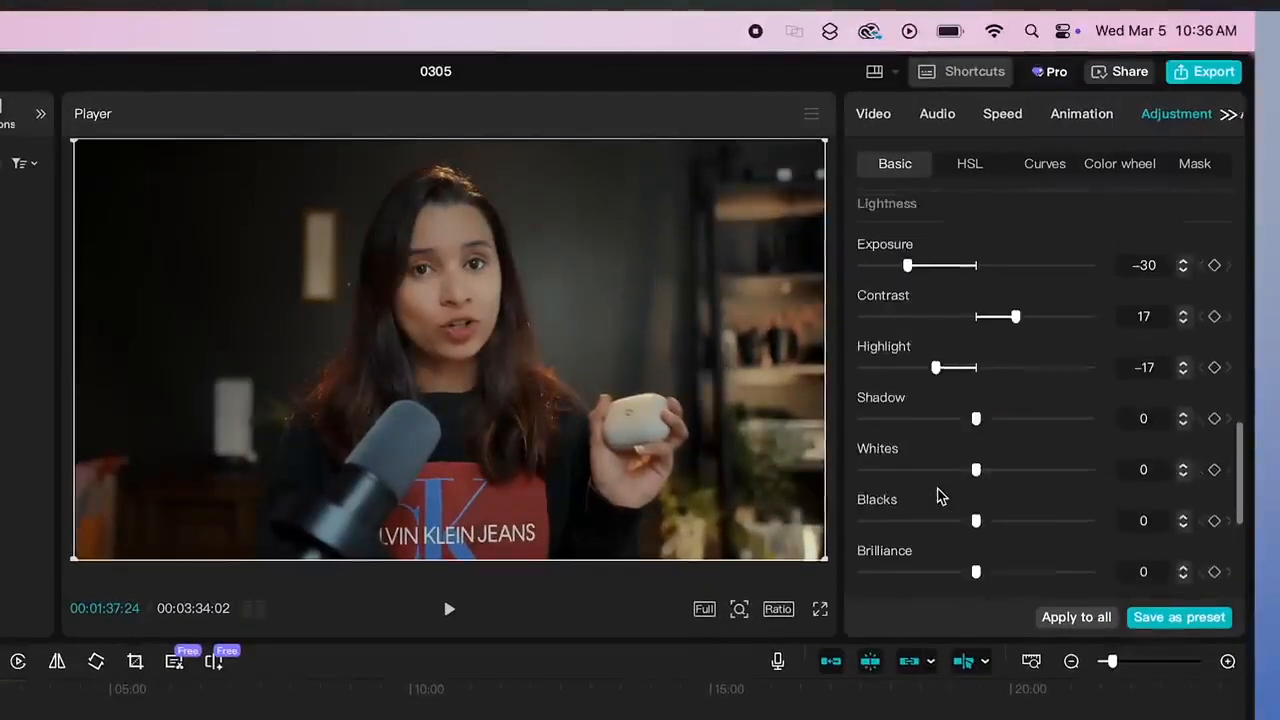
scroll(938, 495, up, 2)
drag(965, 344, 943, 344)
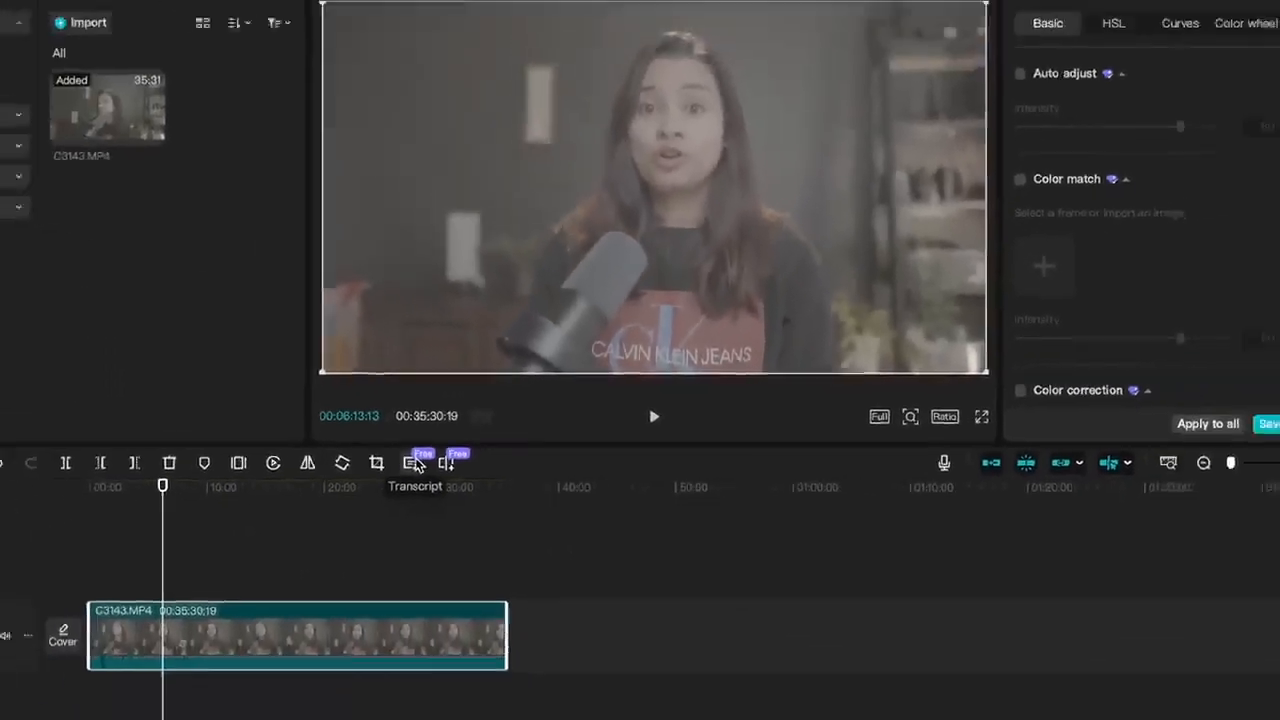
Step: Generate the clip's transcript and remove its first two spoken paragraphs together with the 31.7 s pause that ends them
click(350, 490)
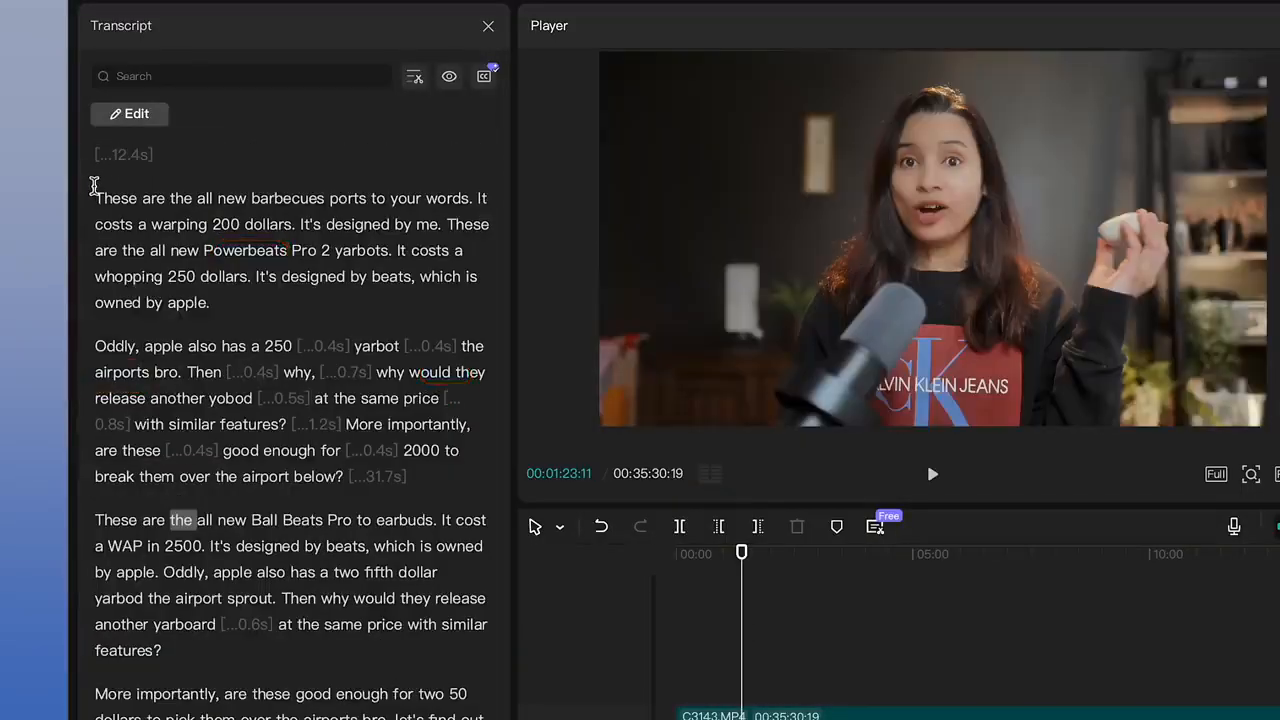
drag(93, 185, 404, 477)
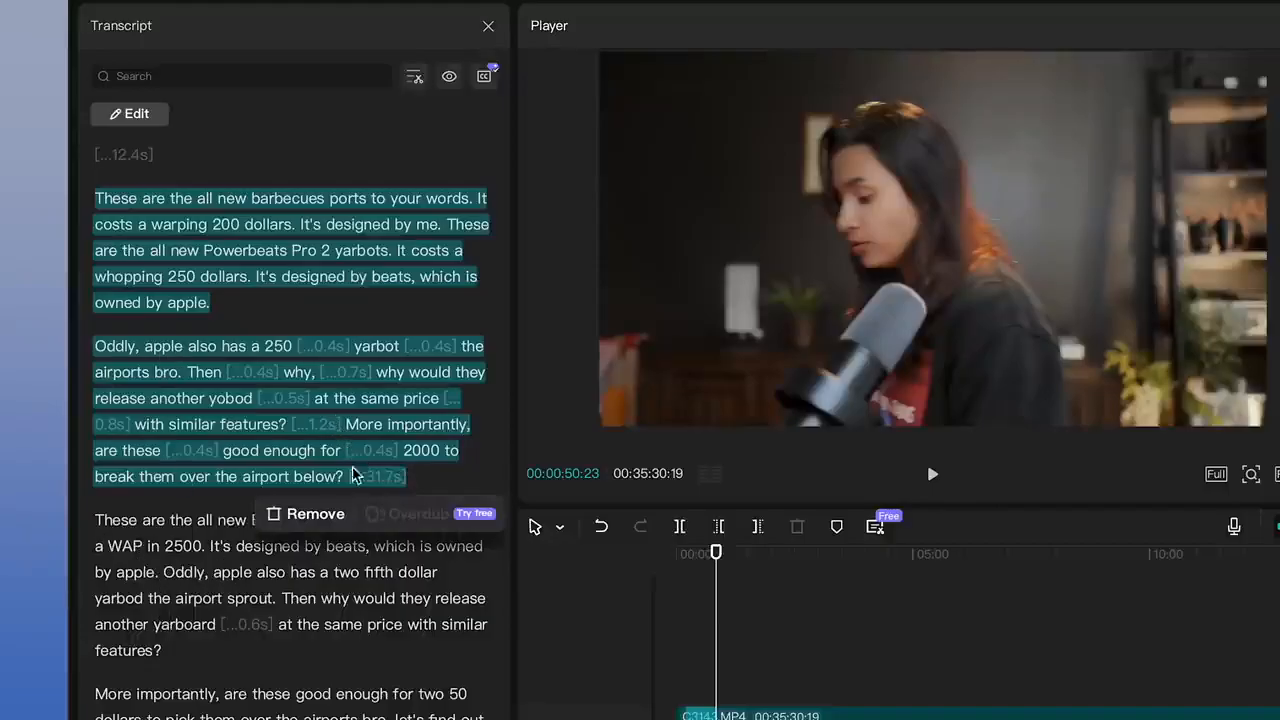
click(306, 513)
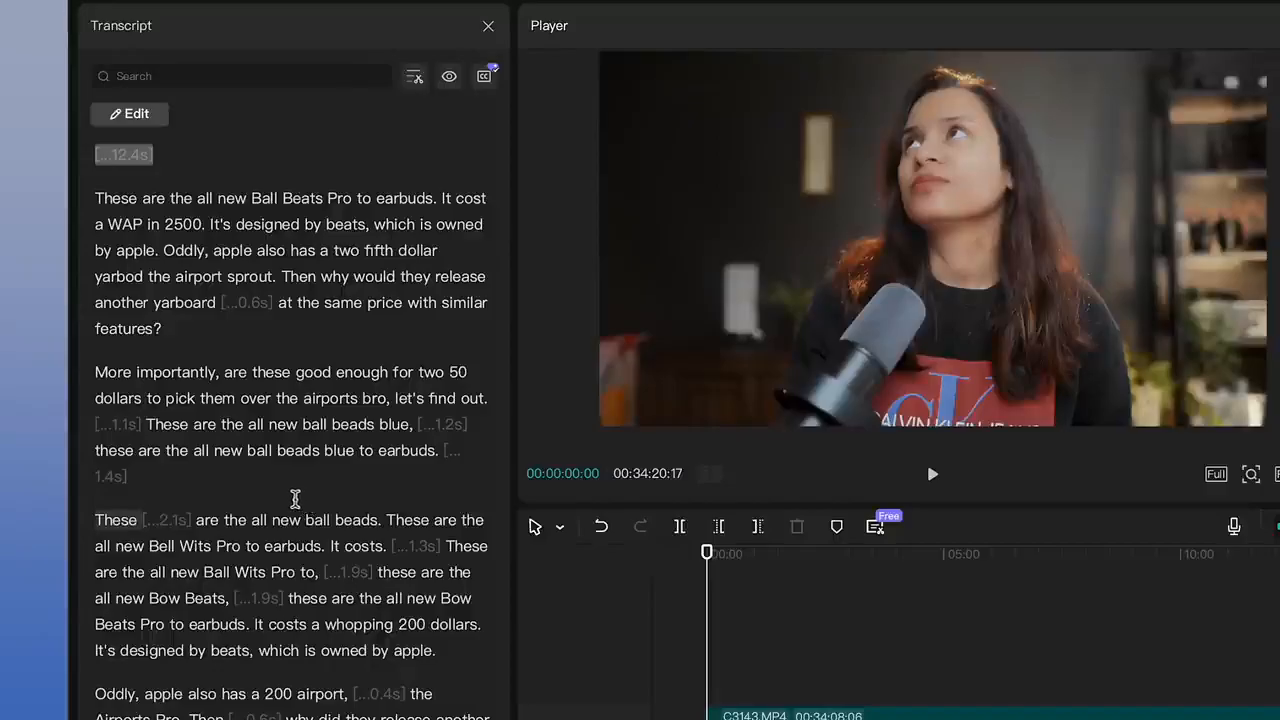
Step: Remove the transcript from the opening 12.4 s pause through the 1.4 s pause, plus the 2.1 s pause after "These"
drag(474, 453, 77, 174)
key(Delete)
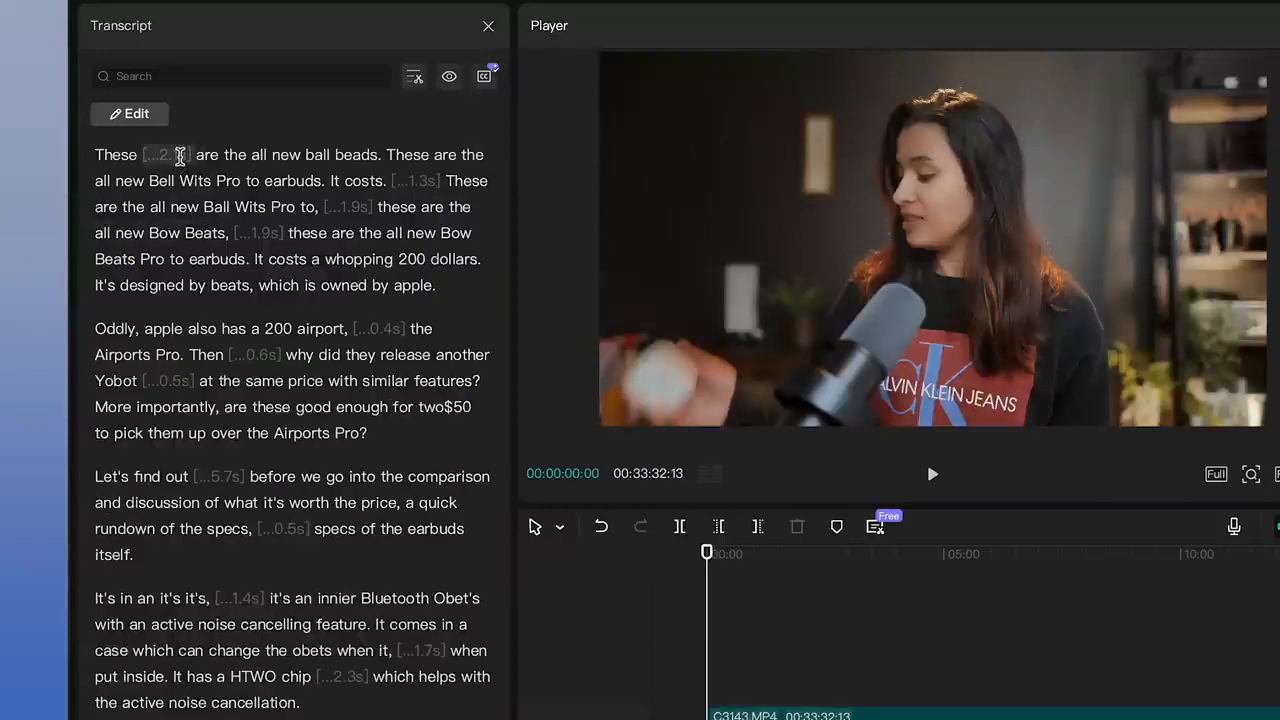
click(180, 157)
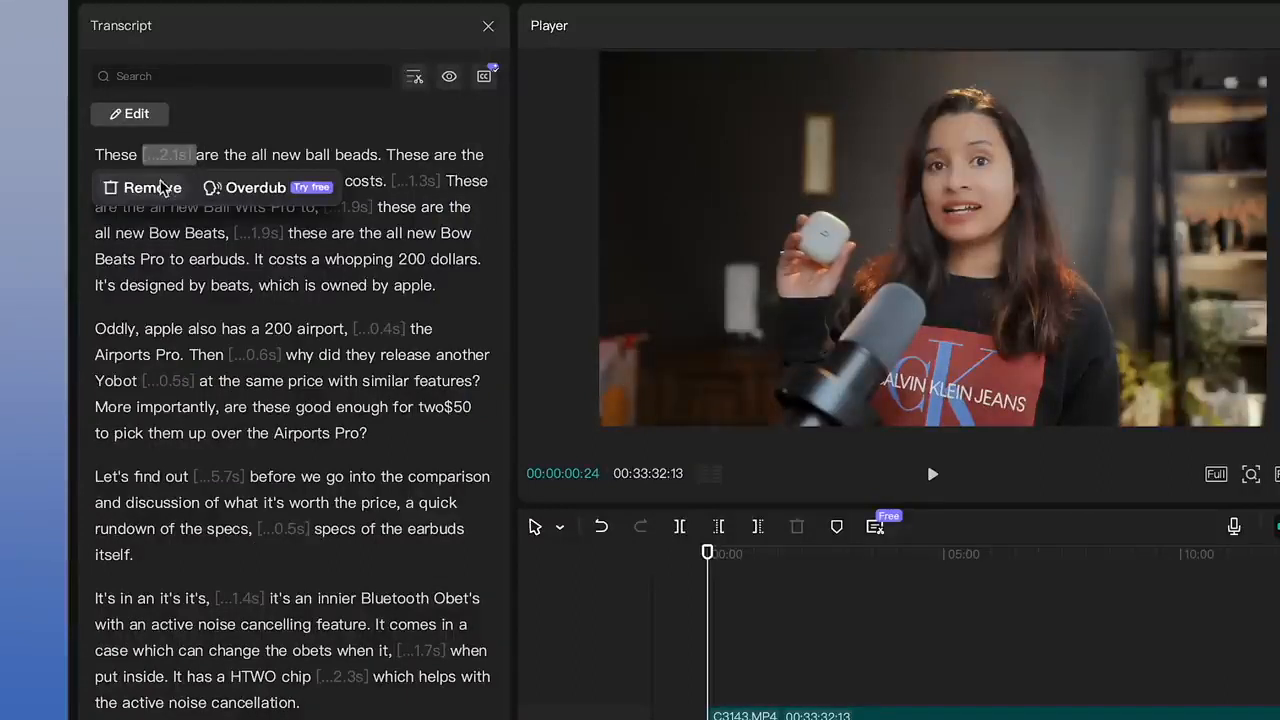
click(158, 186)
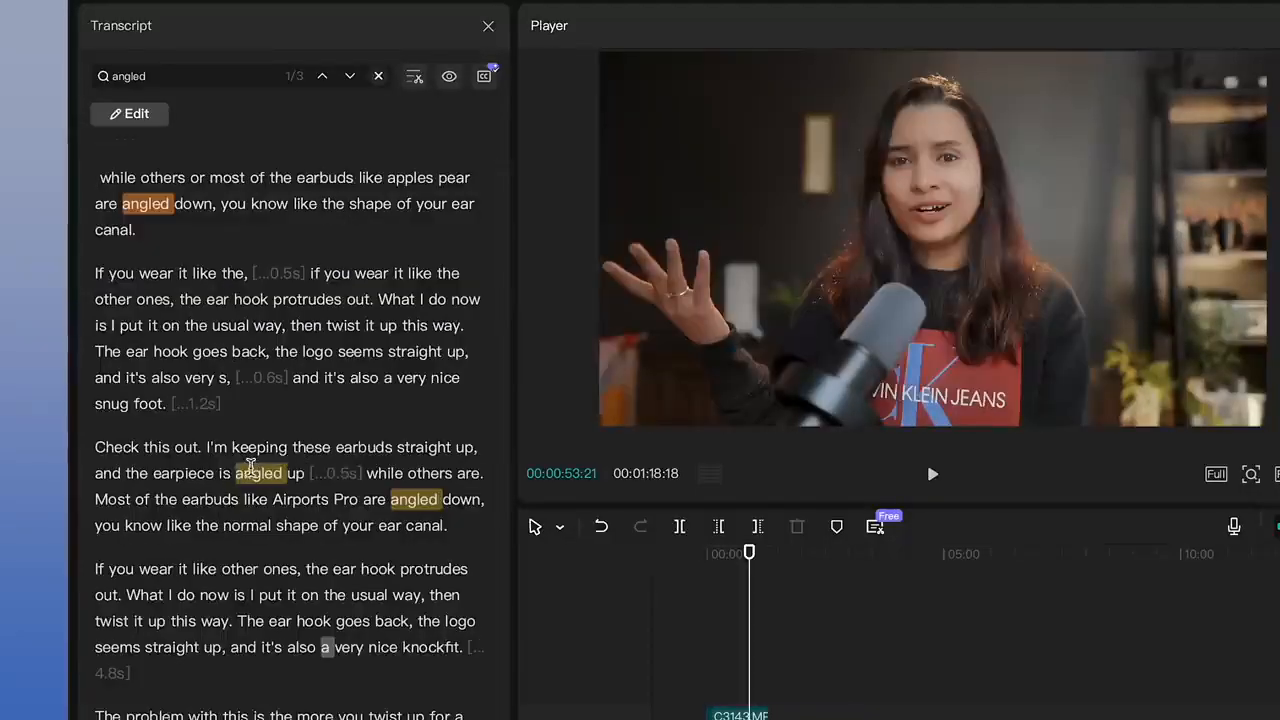
Step: Overdub the "and the earpiece is angled up" sentence so it says "angled down", and start the voice verification
drag(240, 473, 293, 474)
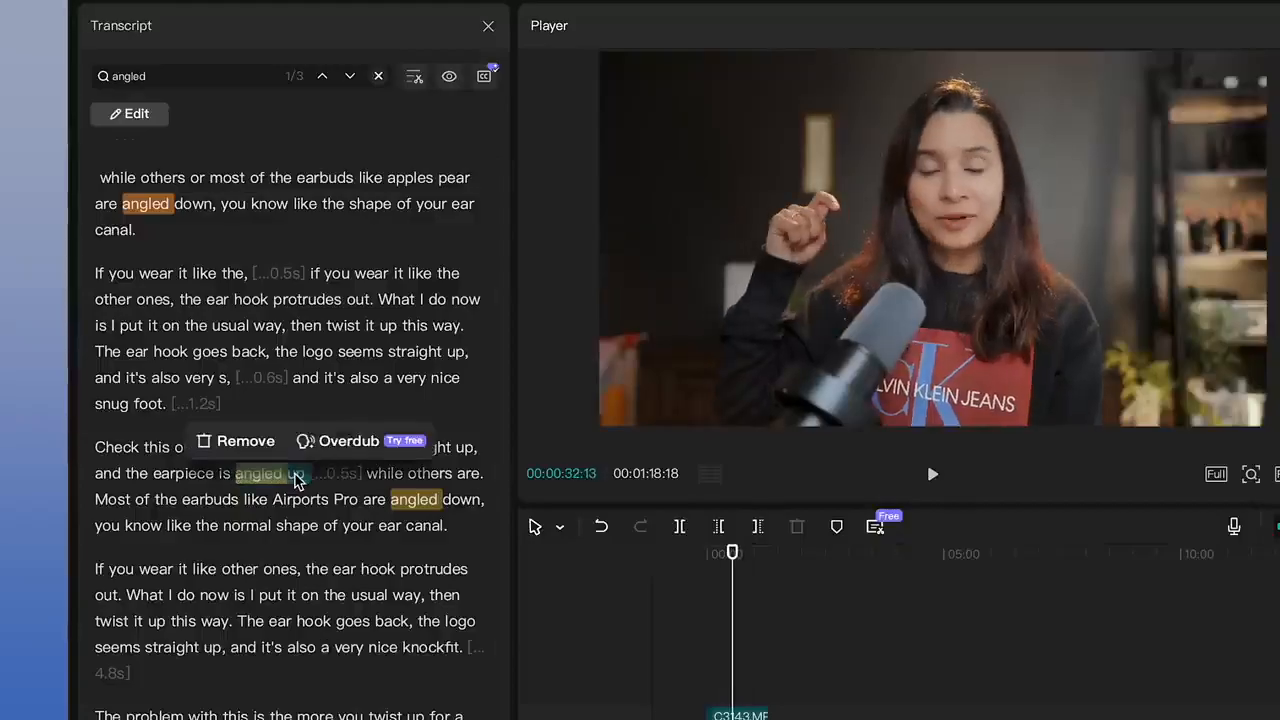
click(300, 508)
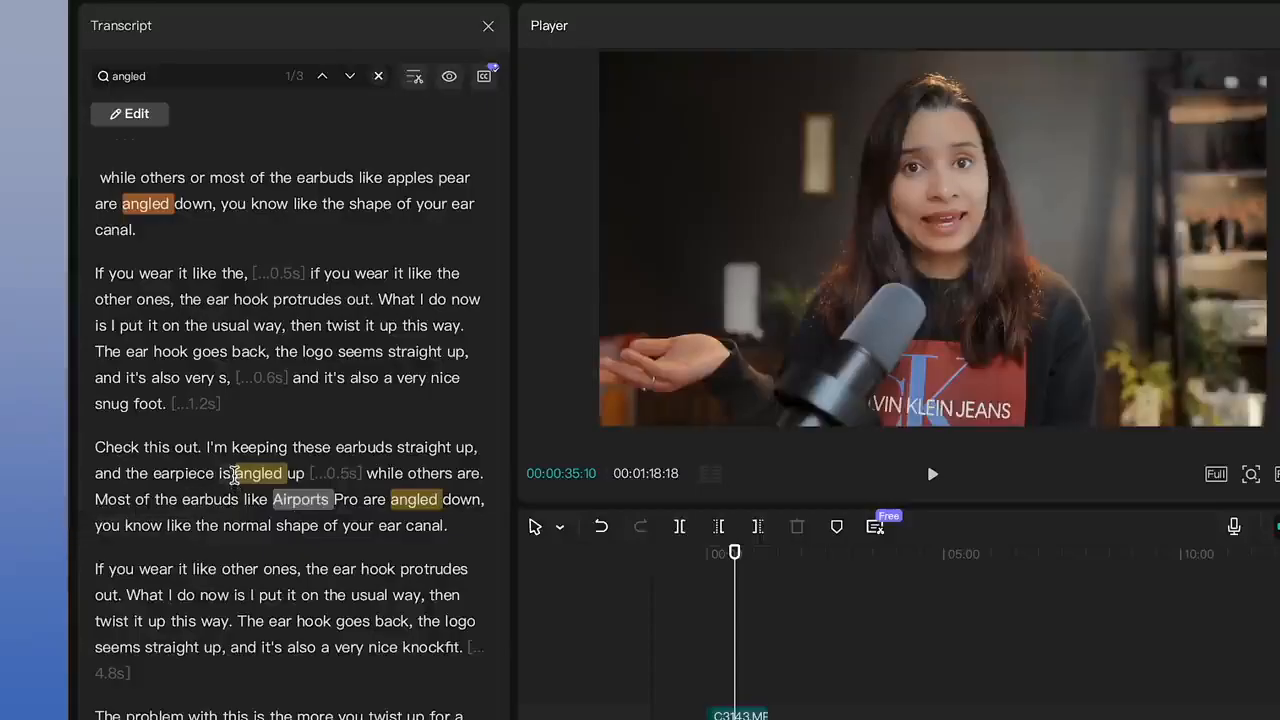
drag(228, 474, 296, 480)
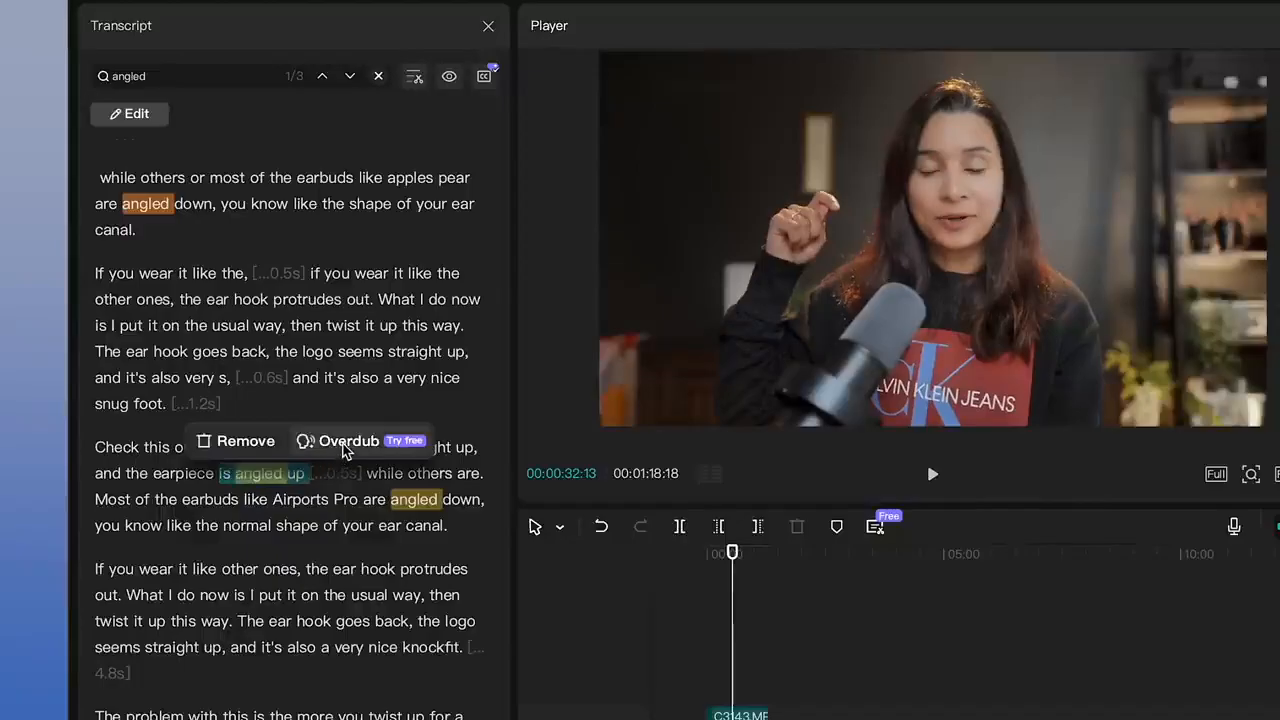
click(340, 441)
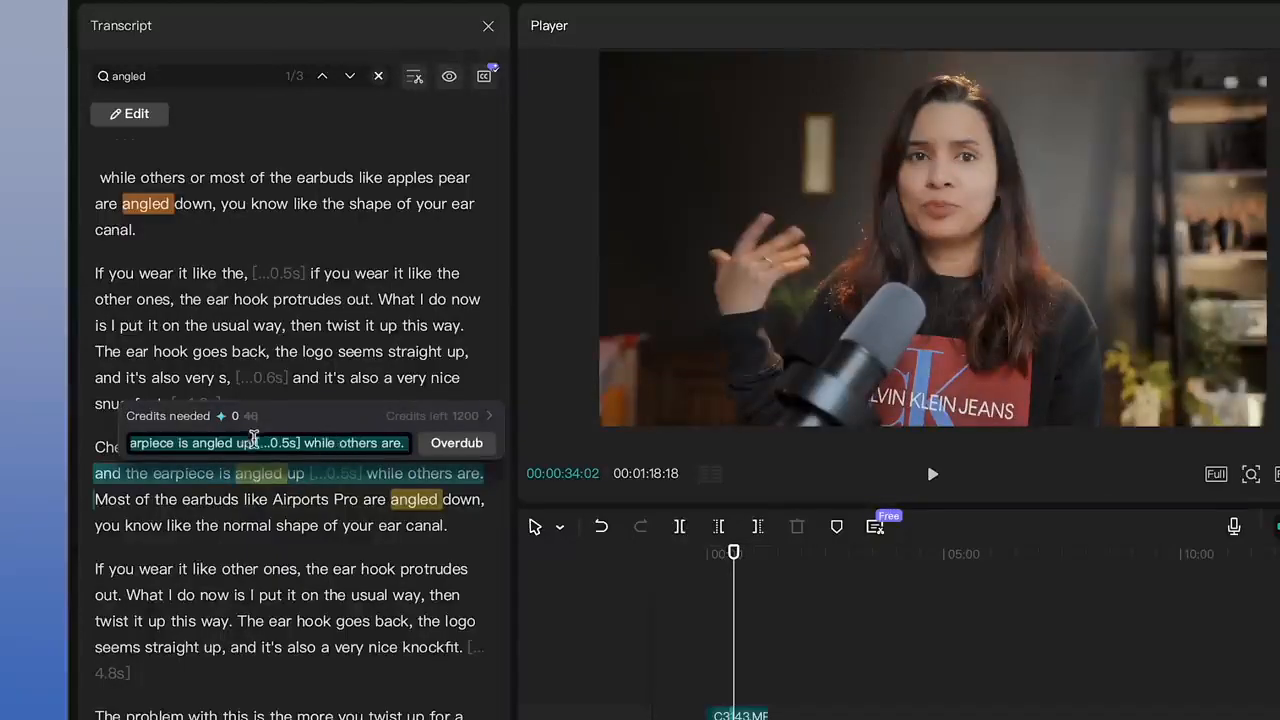
click(254, 441)
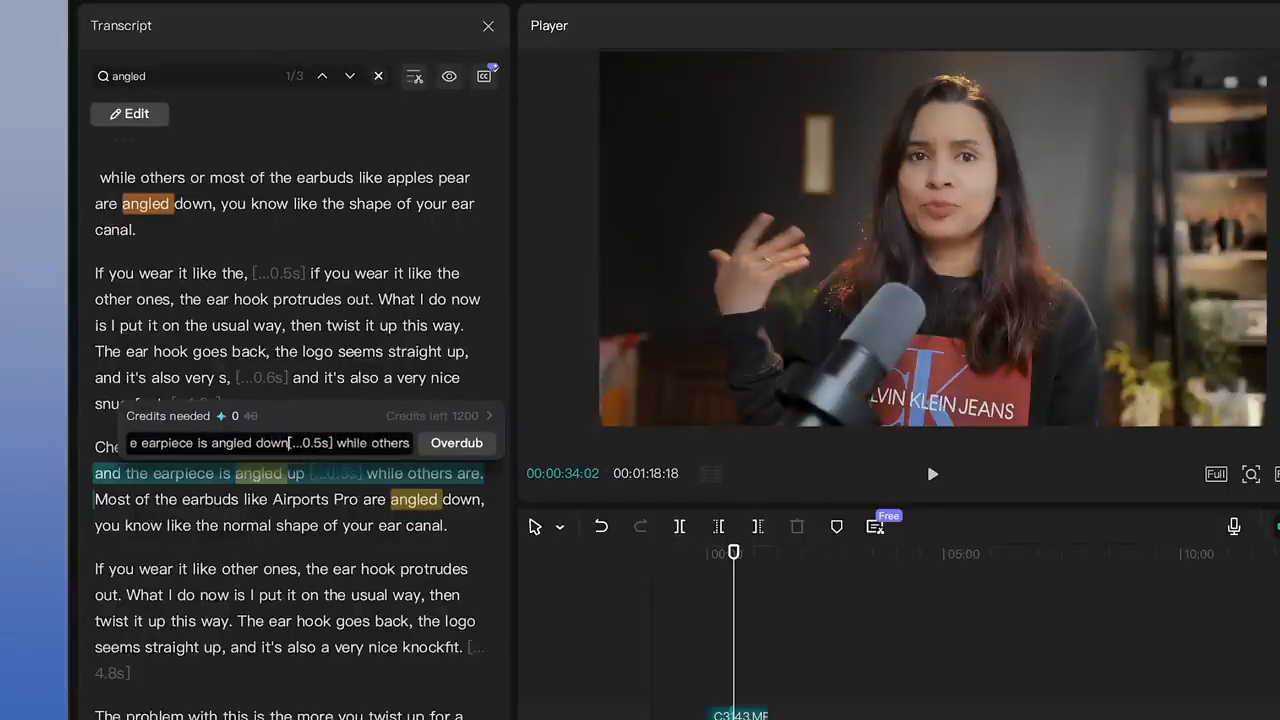
click(455, 440)
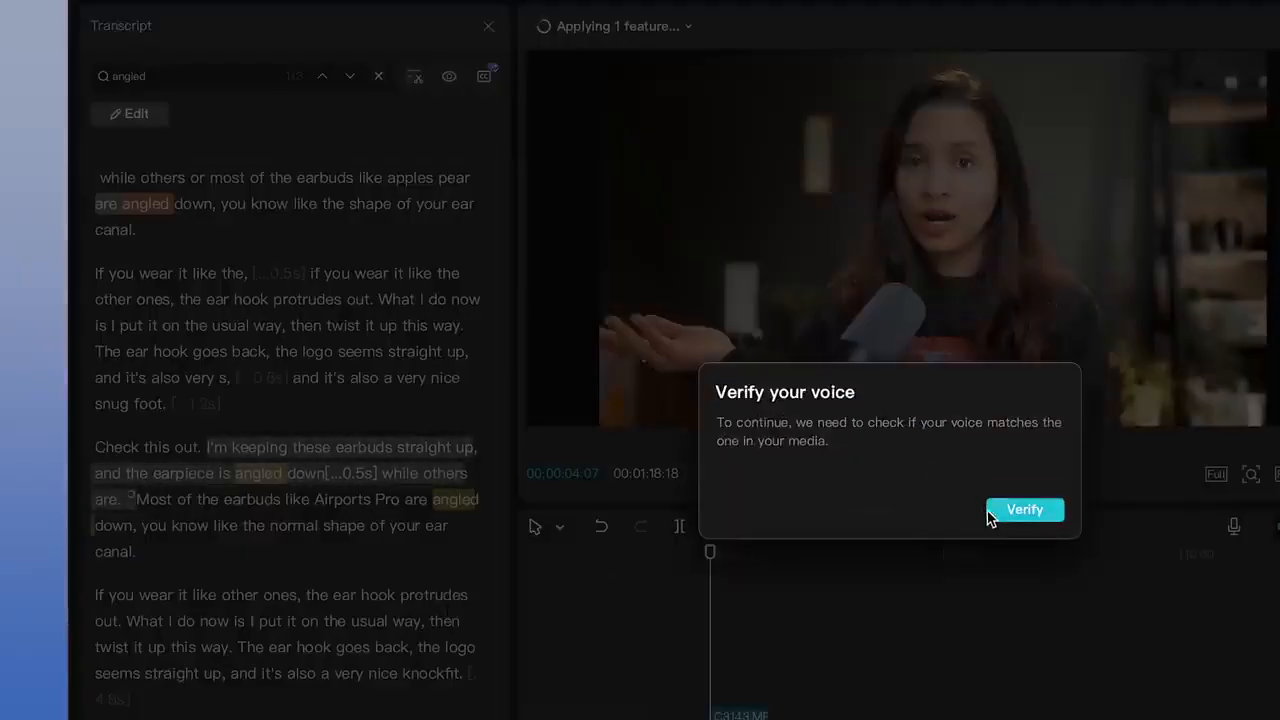
click(1020, 510)
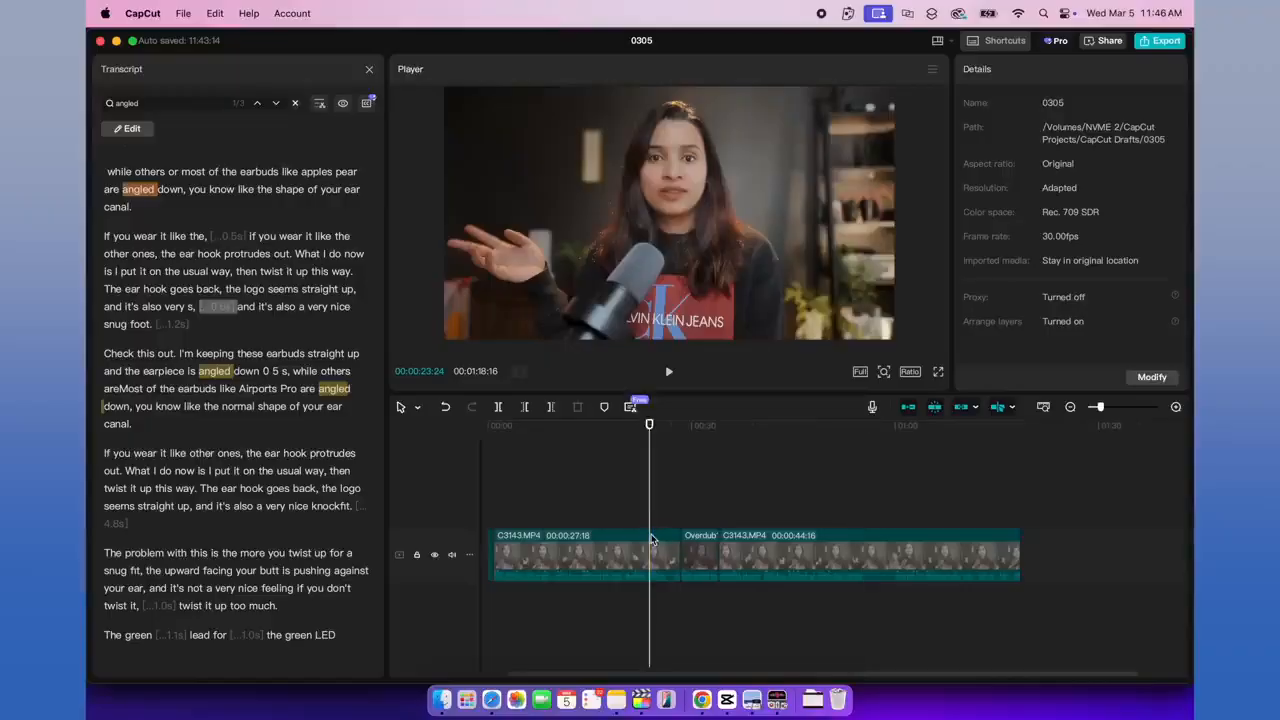
Step: Apply vocal isolation with the Keep vocal option to the first C3143.MP4 clip on the timeline
click(652, 539)
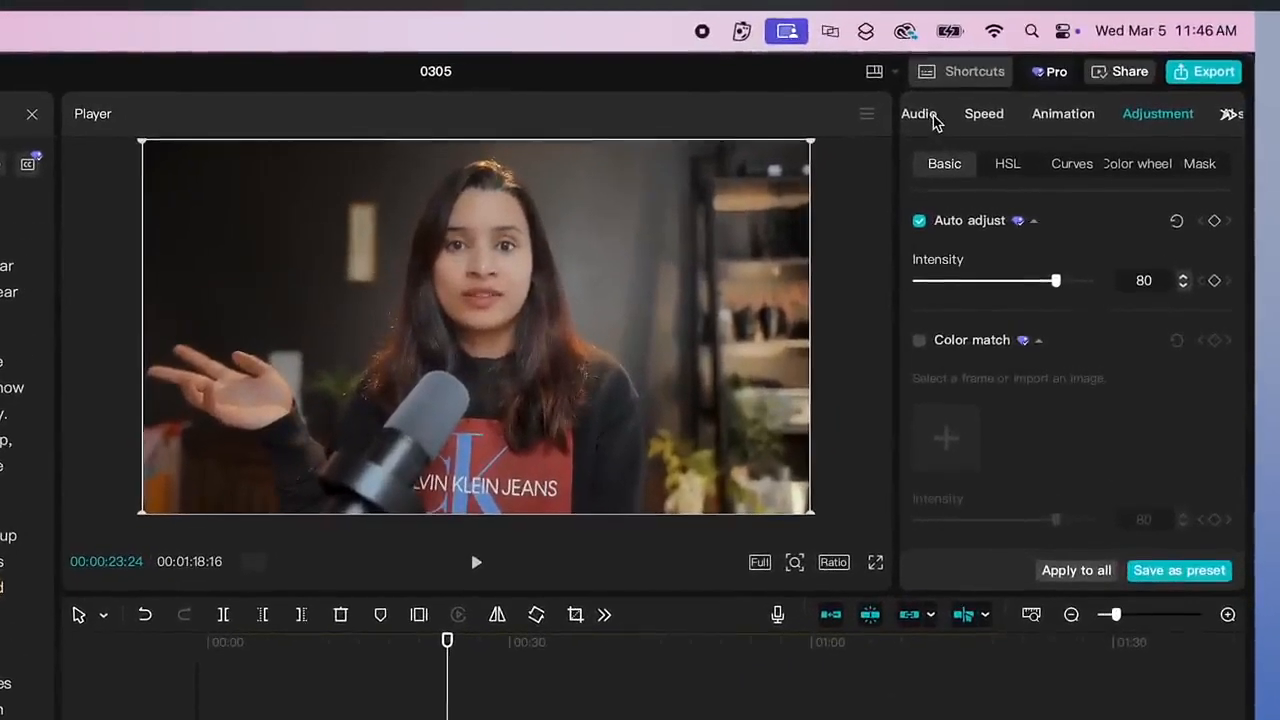
click(930, 116)
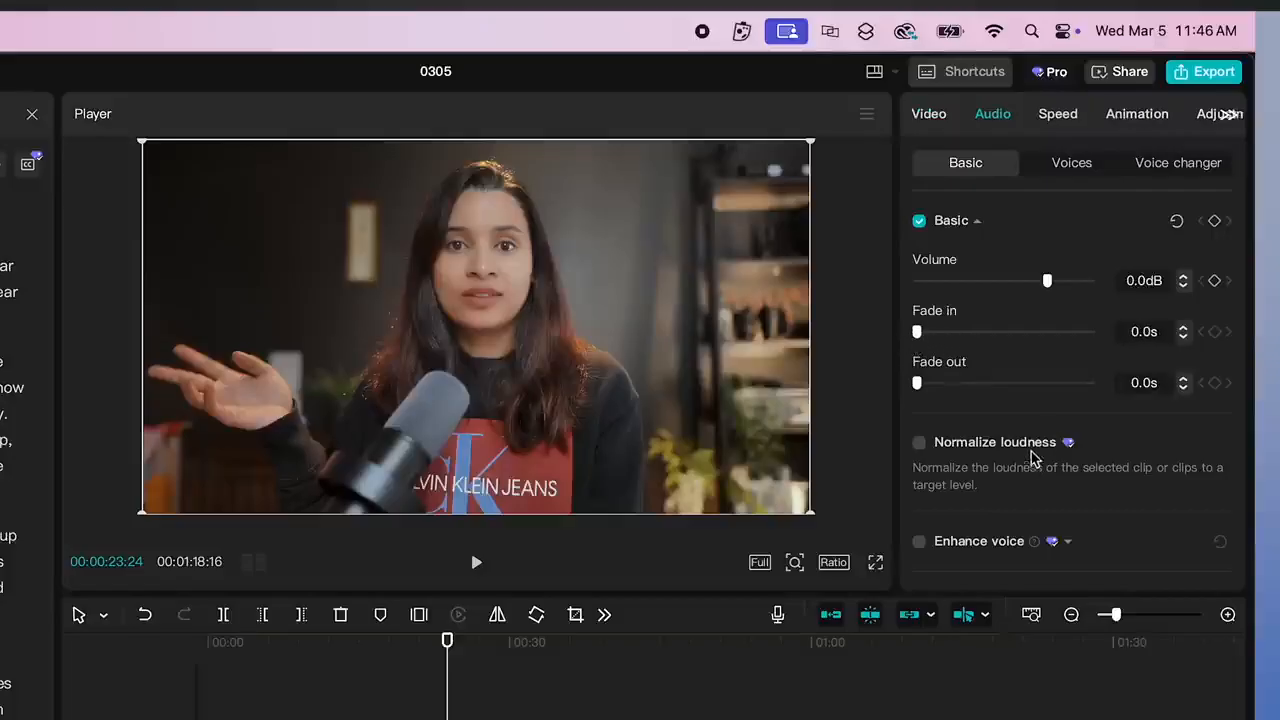
scroll(1020, 338, down, 1)
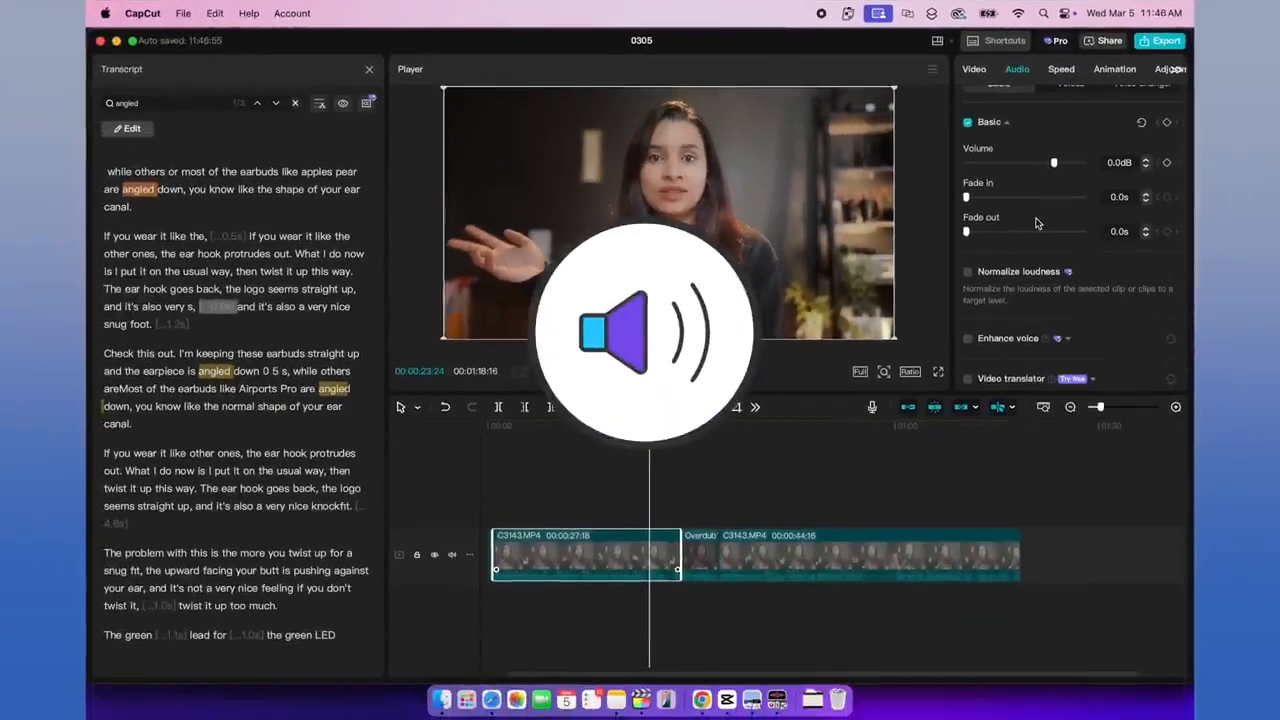
scroll(1036, 223, down, 5)
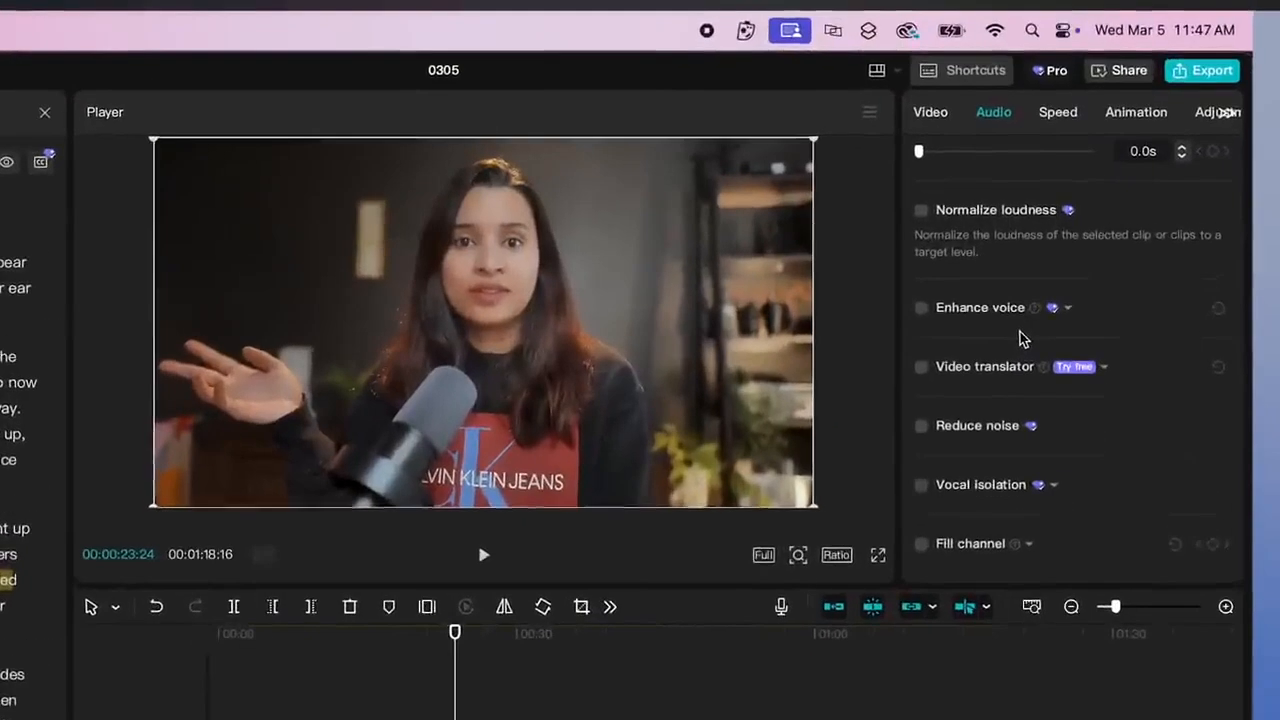
scroll(1020, 340, up, 5)
scroll(1020, 340, down, 5)
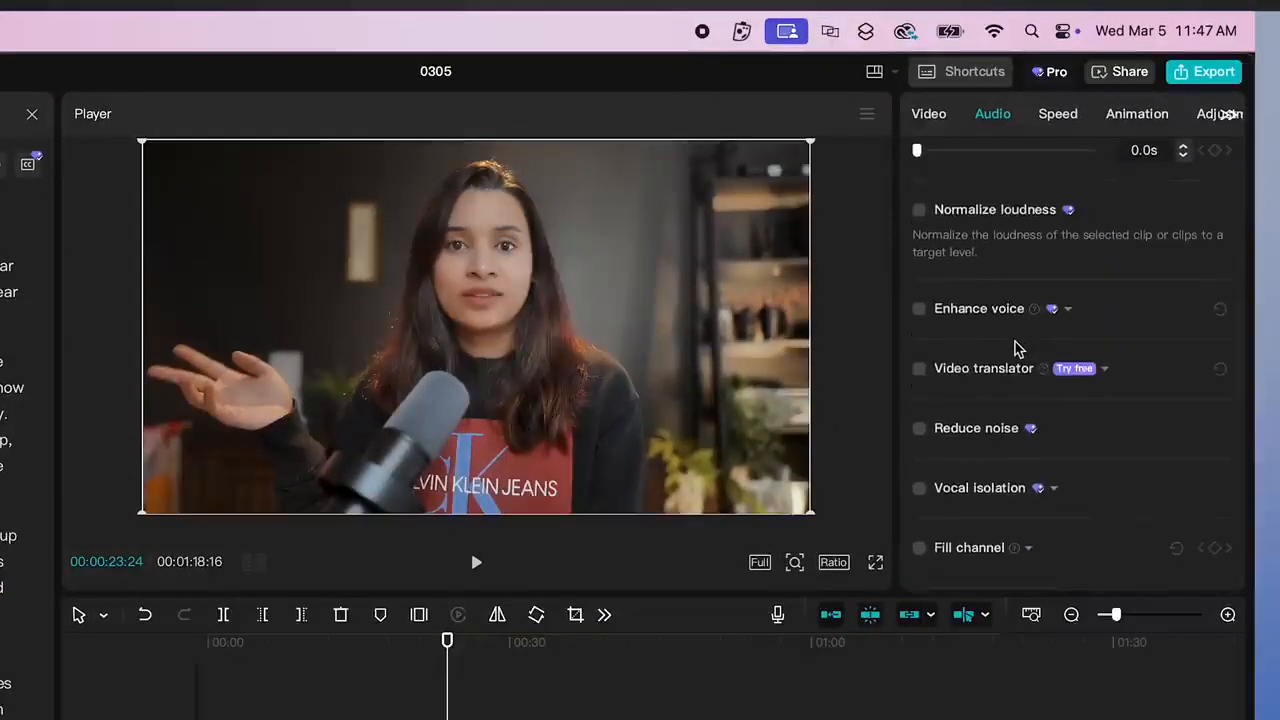
click(919, 490)
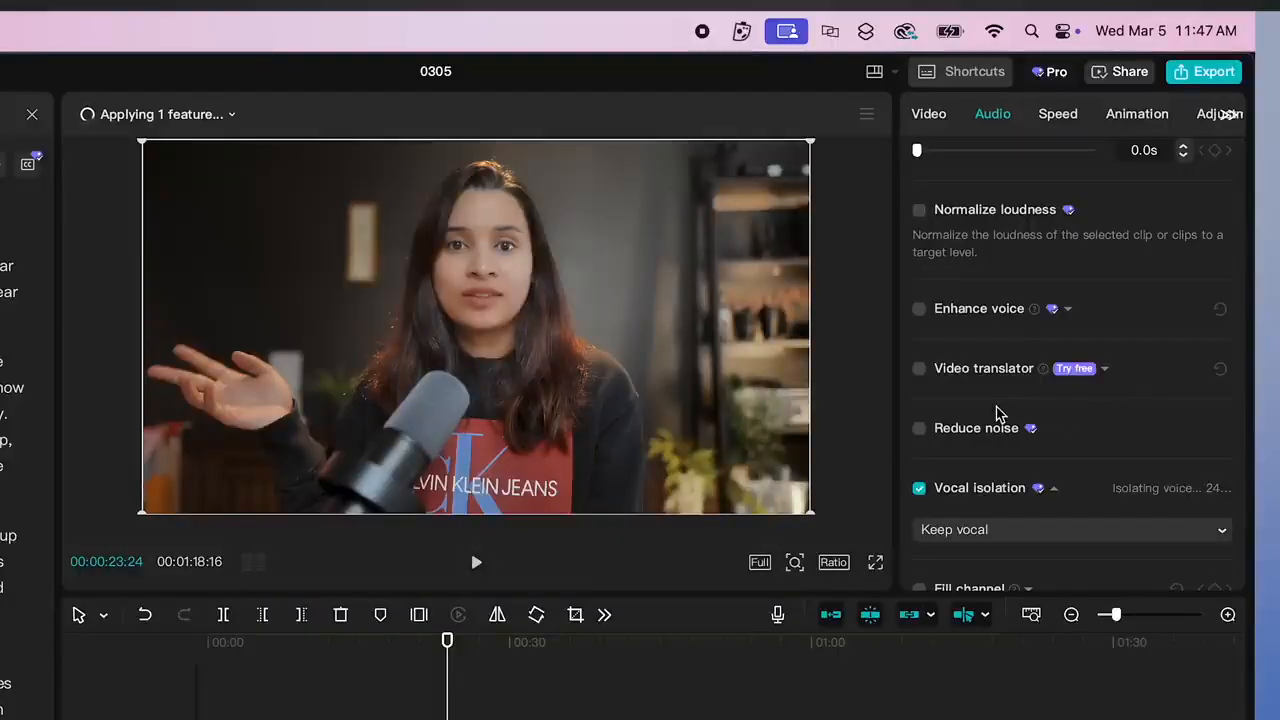
scroll(998, 414, down, 1)
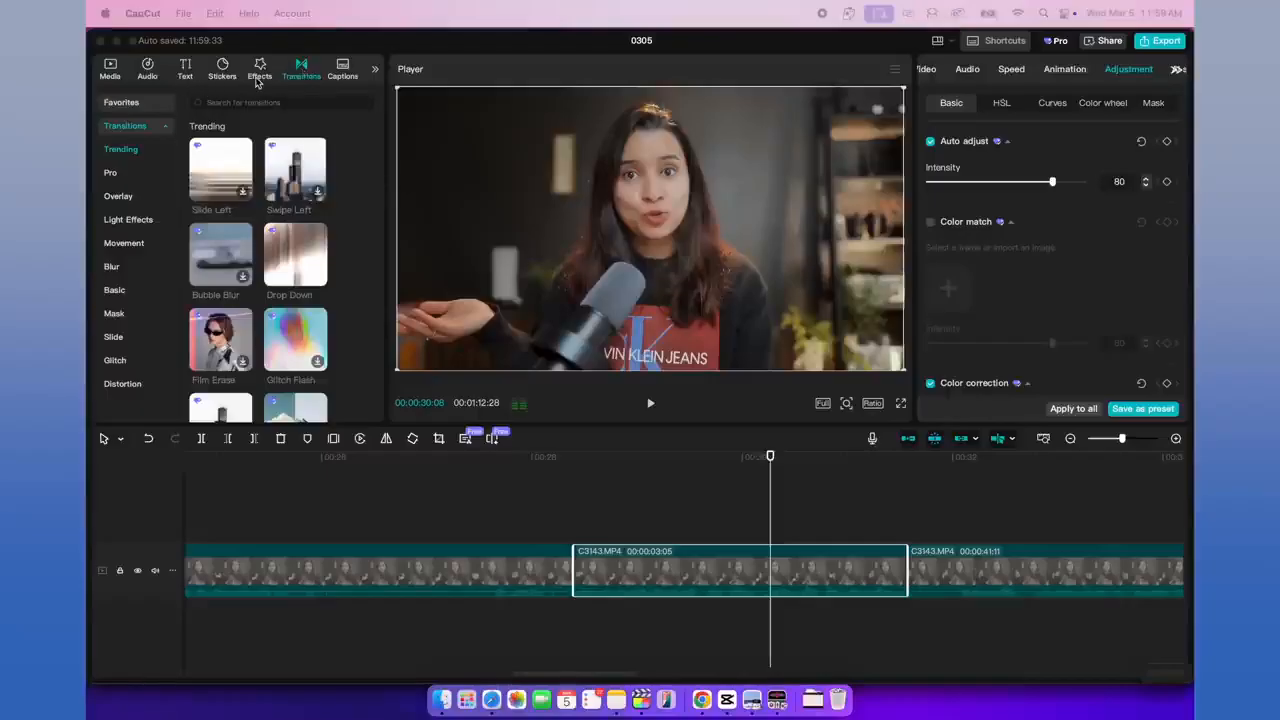
Step: Add the "PRESS START" game text template above the 3:05 clip on the timeline
click(185, 70)
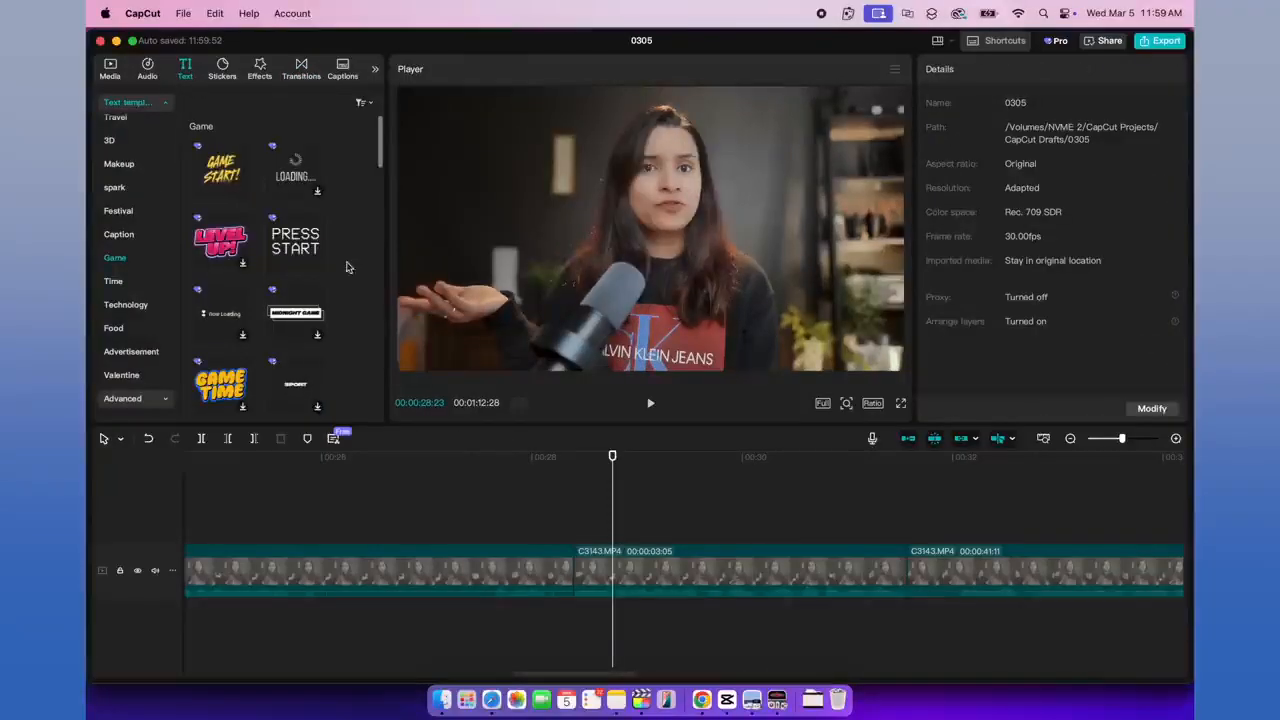
drag(322, 232, 637, 508)
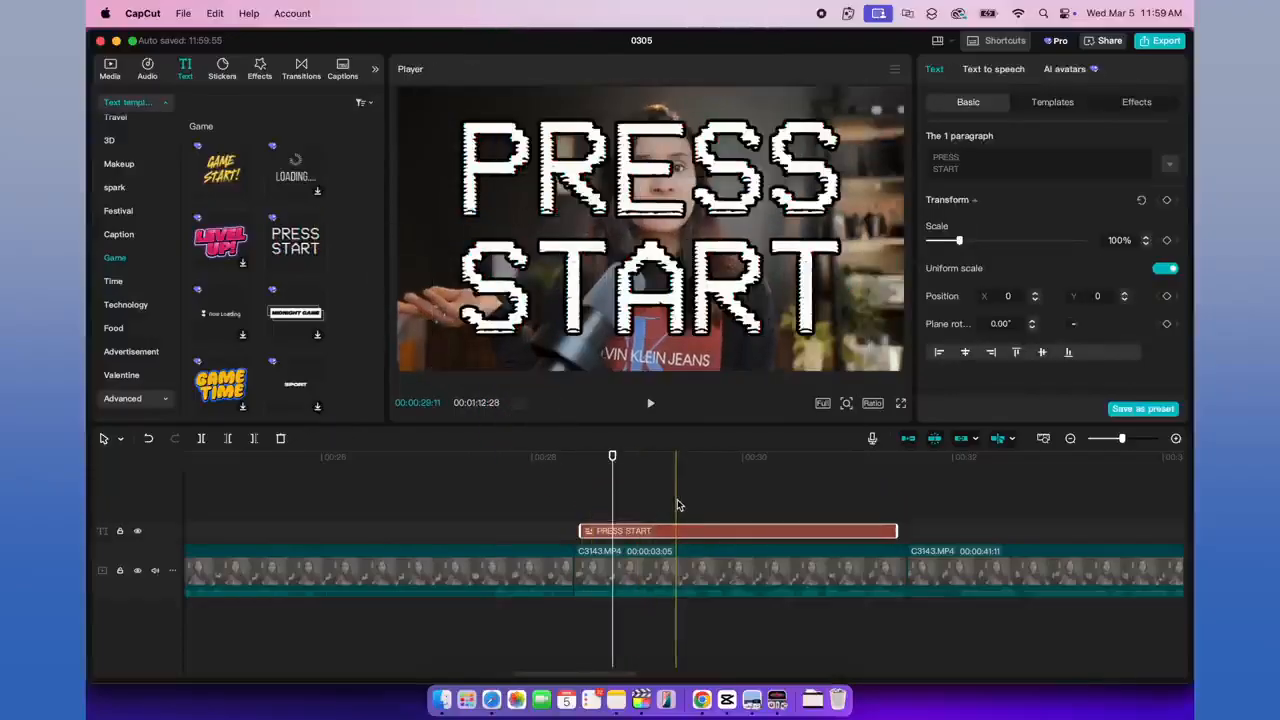
click(677, 505)
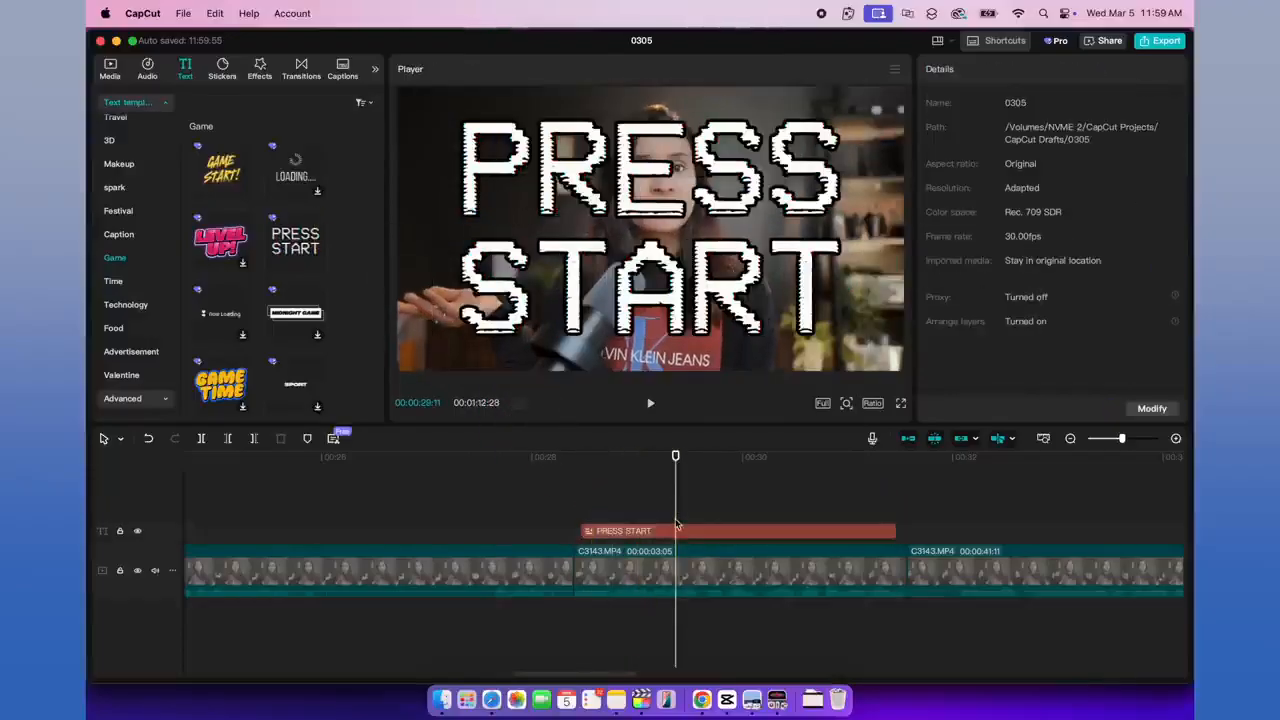
Step: Add a Glitch Flash transition at the cut before the 3:05 clip and preview it with the text
click(310, 74)
drag(296, 348, 565, 572)
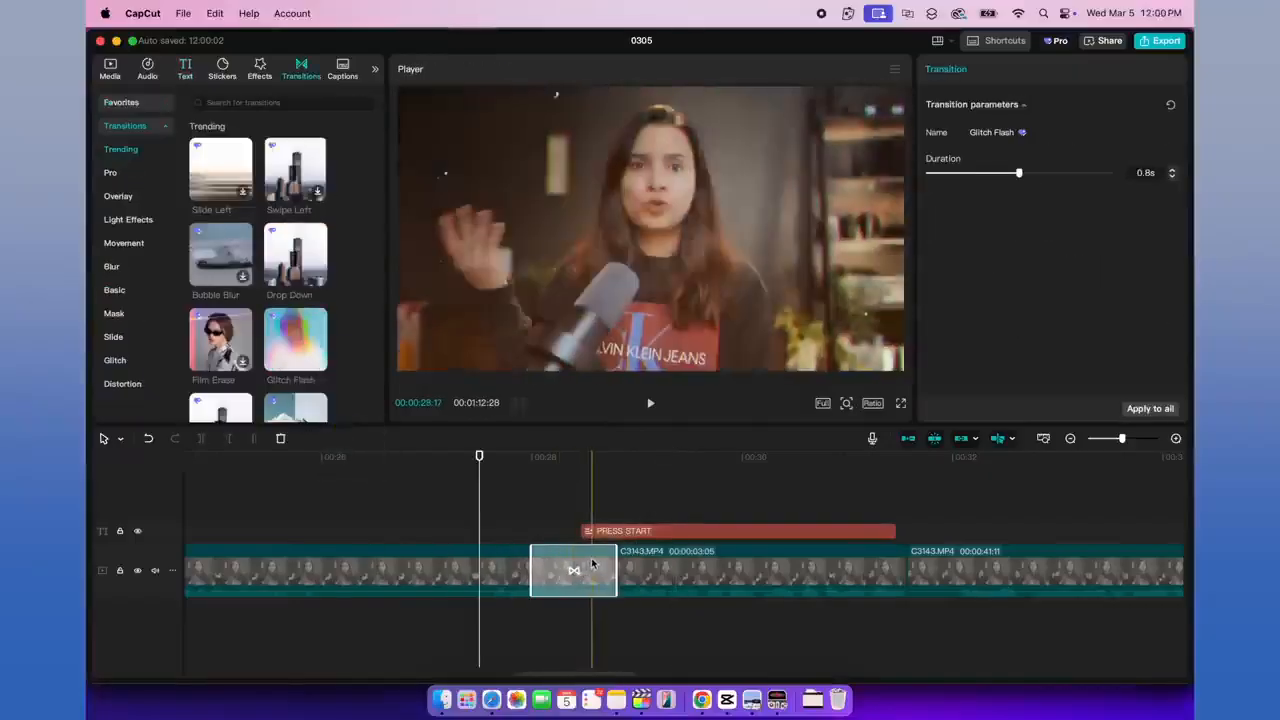
key(space)
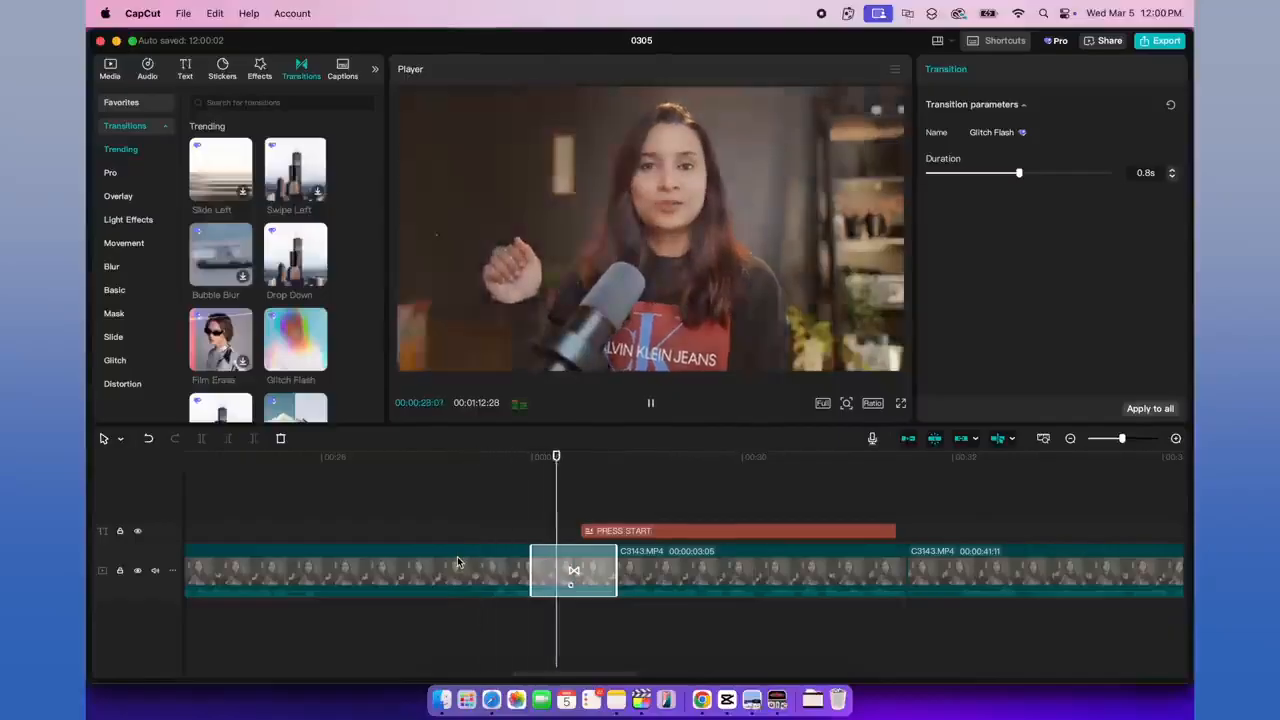
key(space)
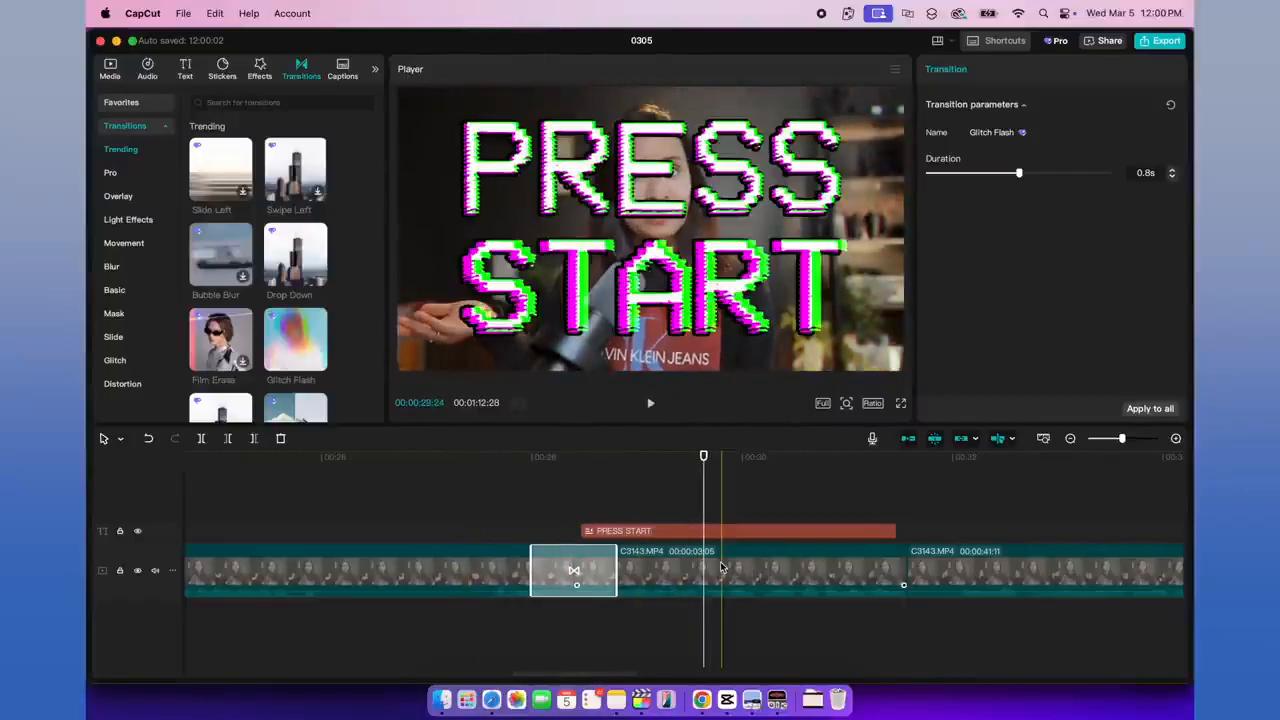
Step: Delete the "PRESS START" text and the Glitch Flash transition from the timeline
click(700, 531)
key(Delete)
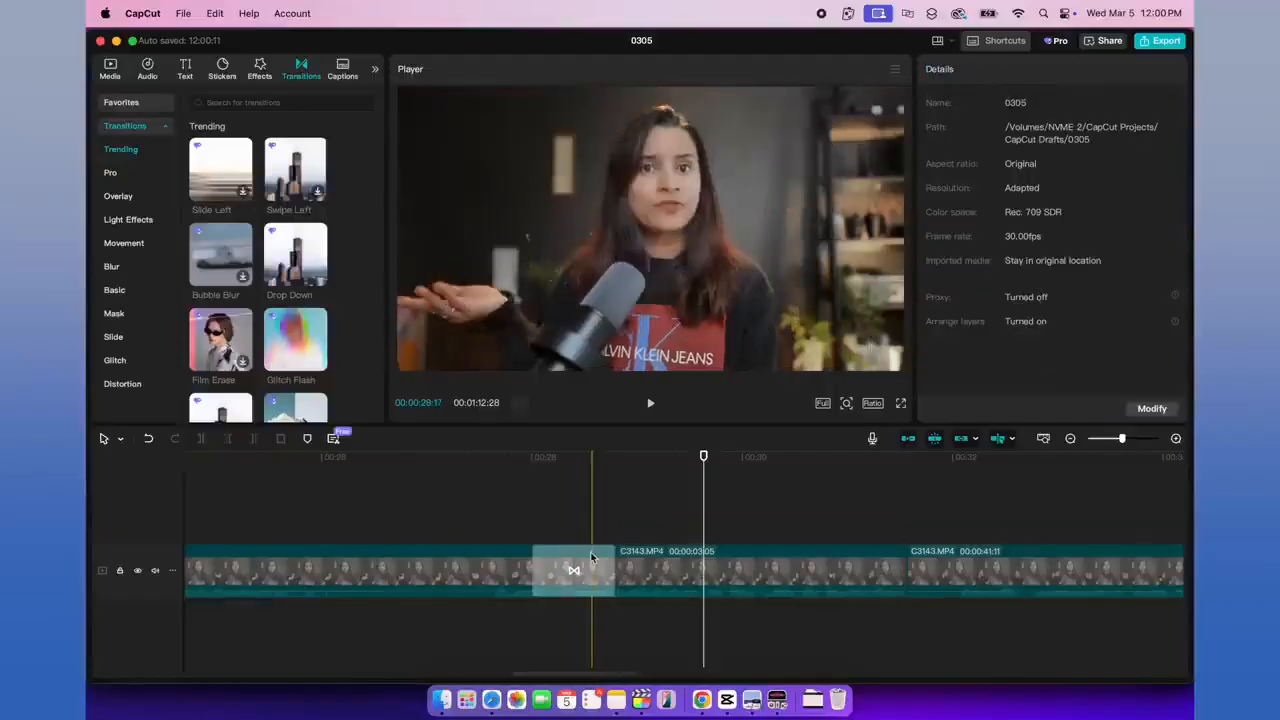
click(573, 570)
key(Delete)
click(669, 565)
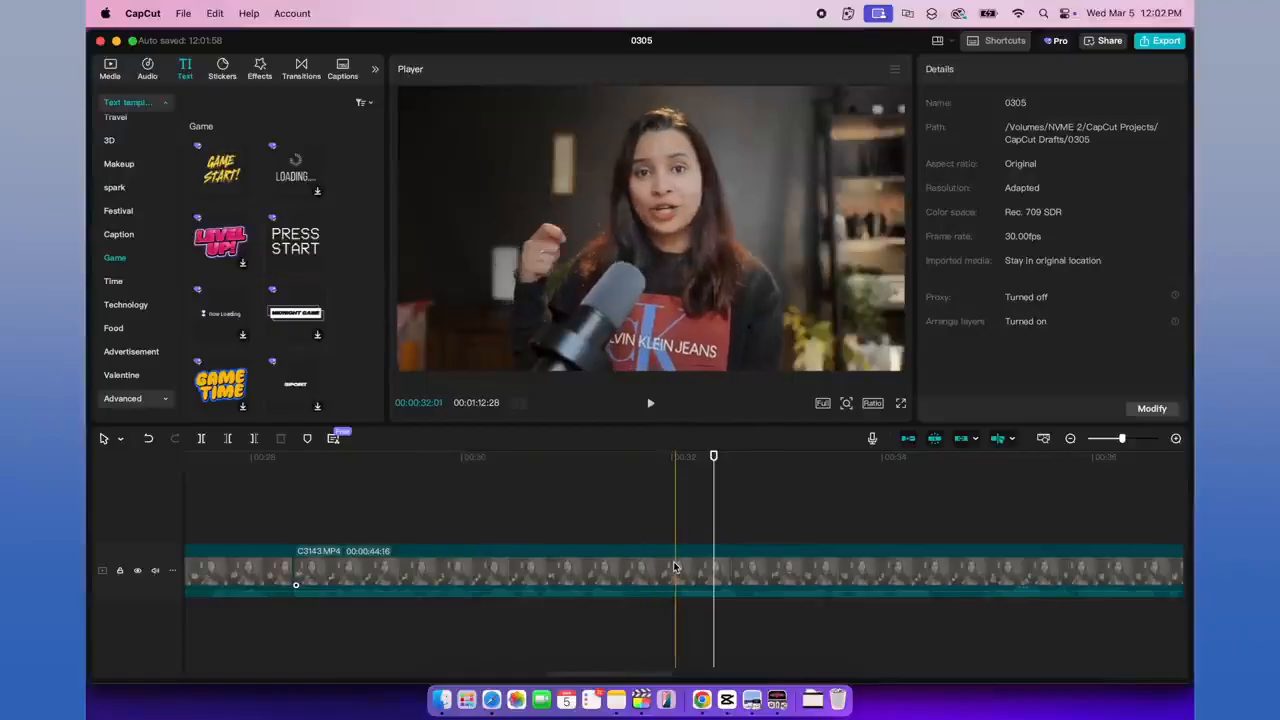
Step: Split the 44:16 clip at about 32:00 and 34:14 on the timeline, and place a copy of that segment on the track above
click(674, 567)
key(super+b)
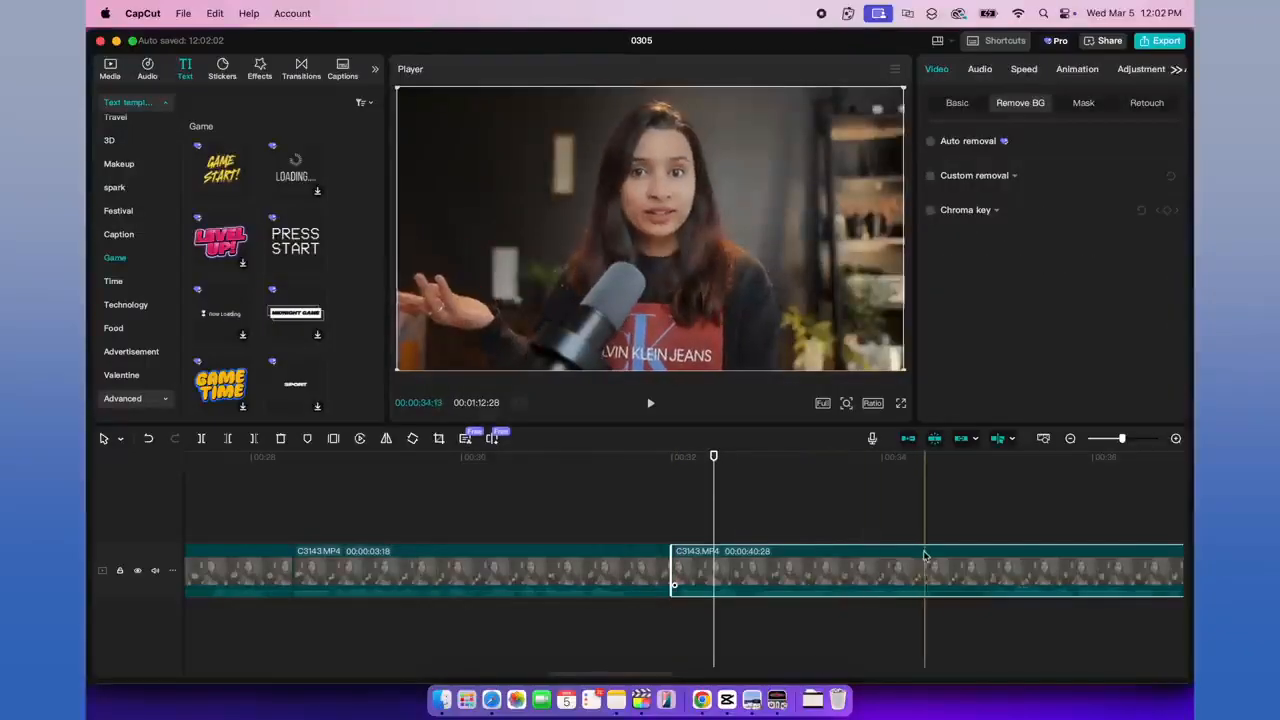
key(super+b)
click(781, 576)
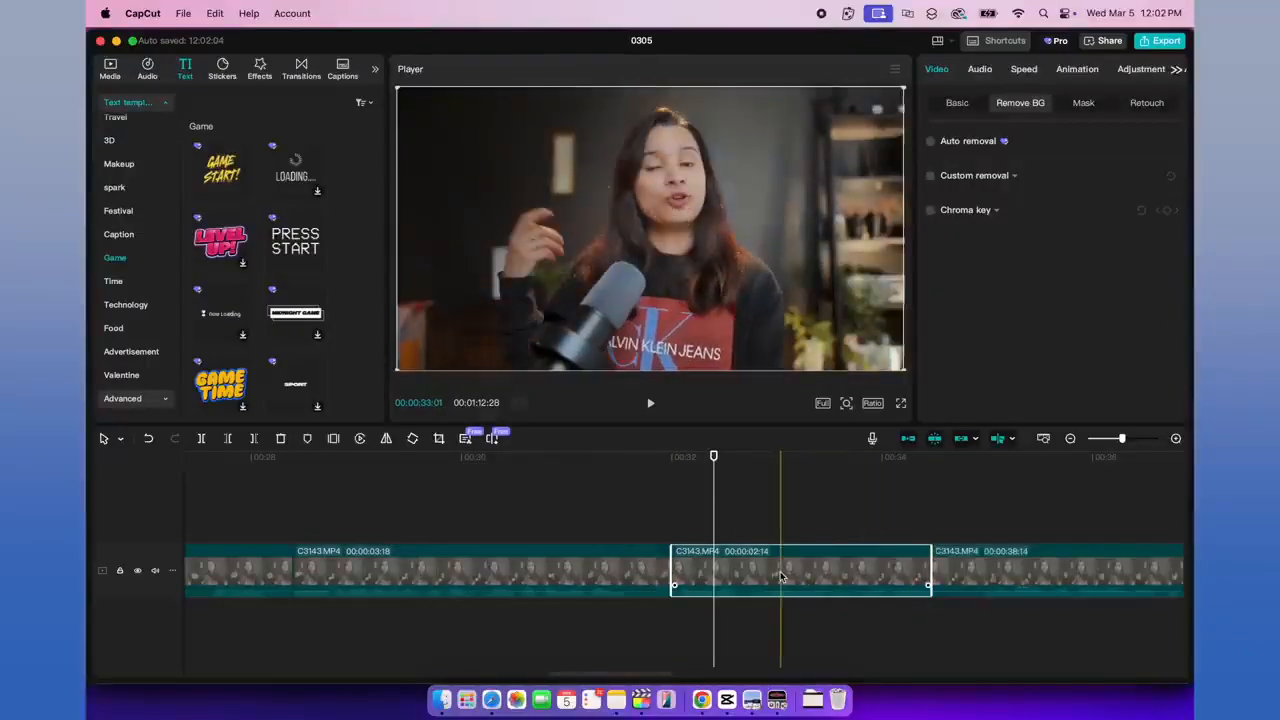
drag(781, 576, 786, 529)
Step: Add the "GAME TIME" text template over the copied segment, change its text to "The Tech Girl" and scale it to 51%
drag(211, 383, 668, 494)
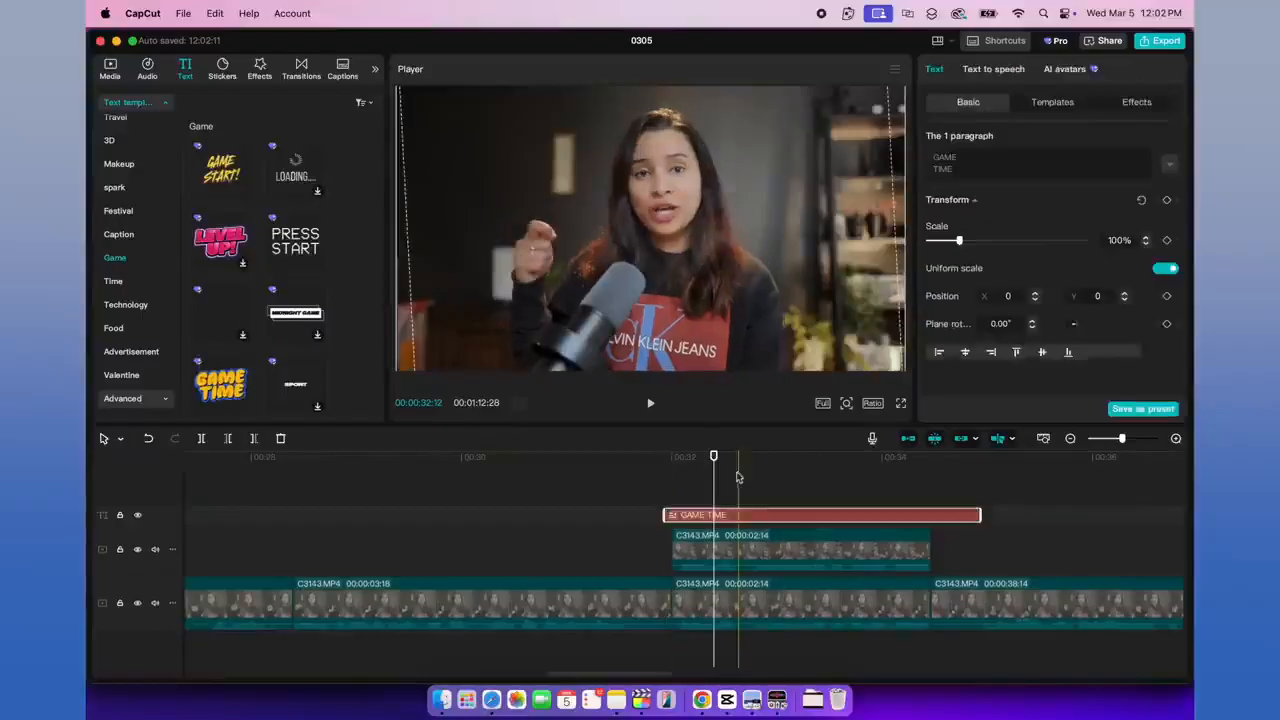
click(761, 497)
click(762, 517)
click(972, 170)
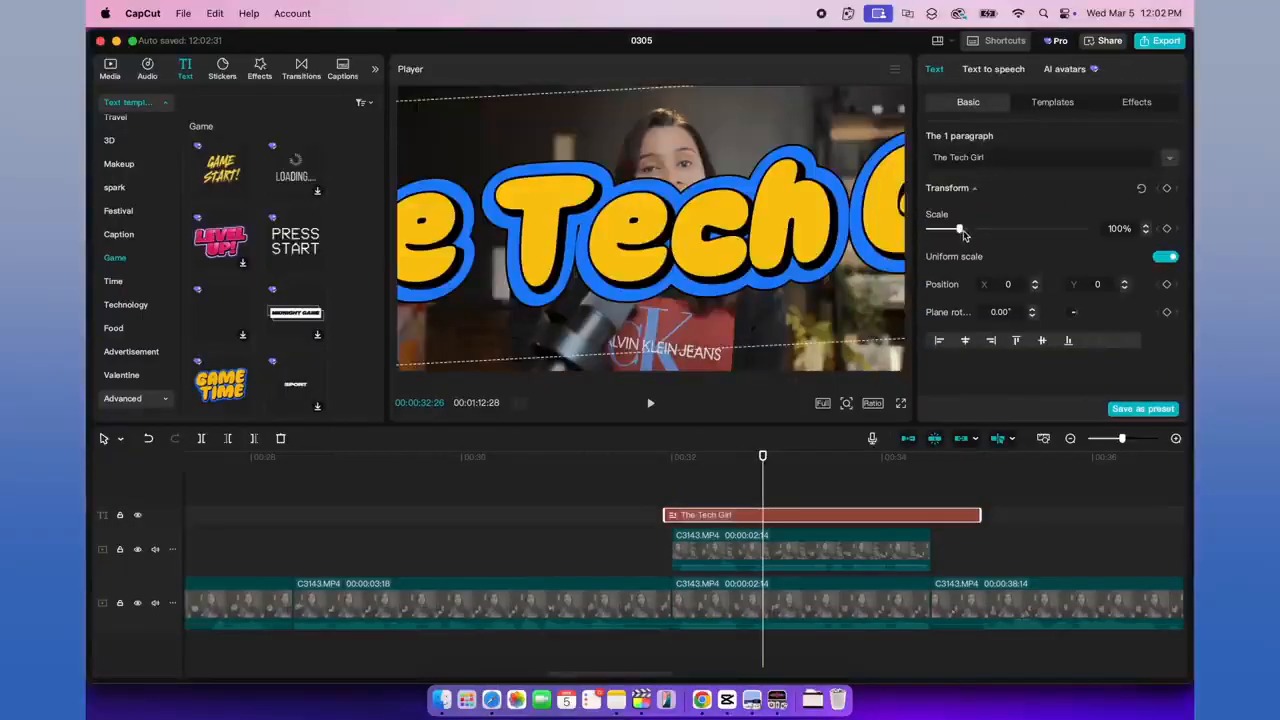
drag(963, 234, 945, 240)
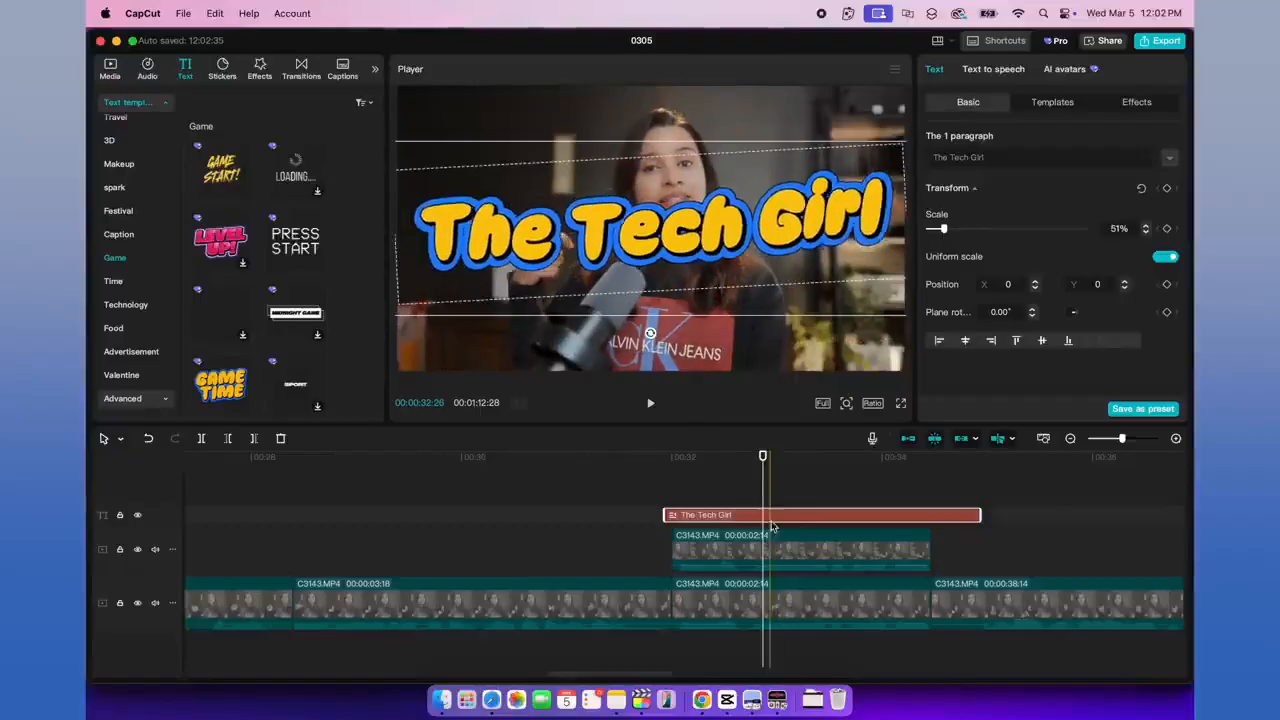
Step: Place the title between the two stacked clips, trimmed to their length, and apply Auto removal to the upper clip's background
drag(775, 517, 780, 566)
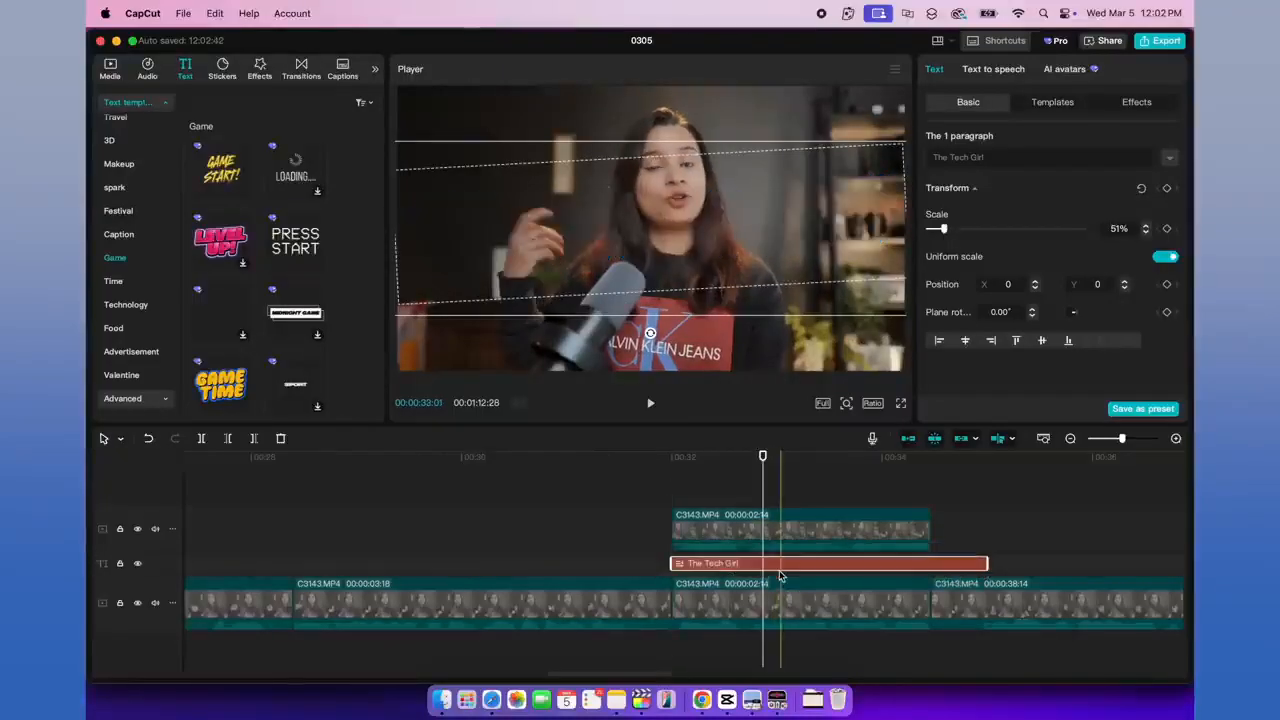
drag(987, 565, 924, 567)
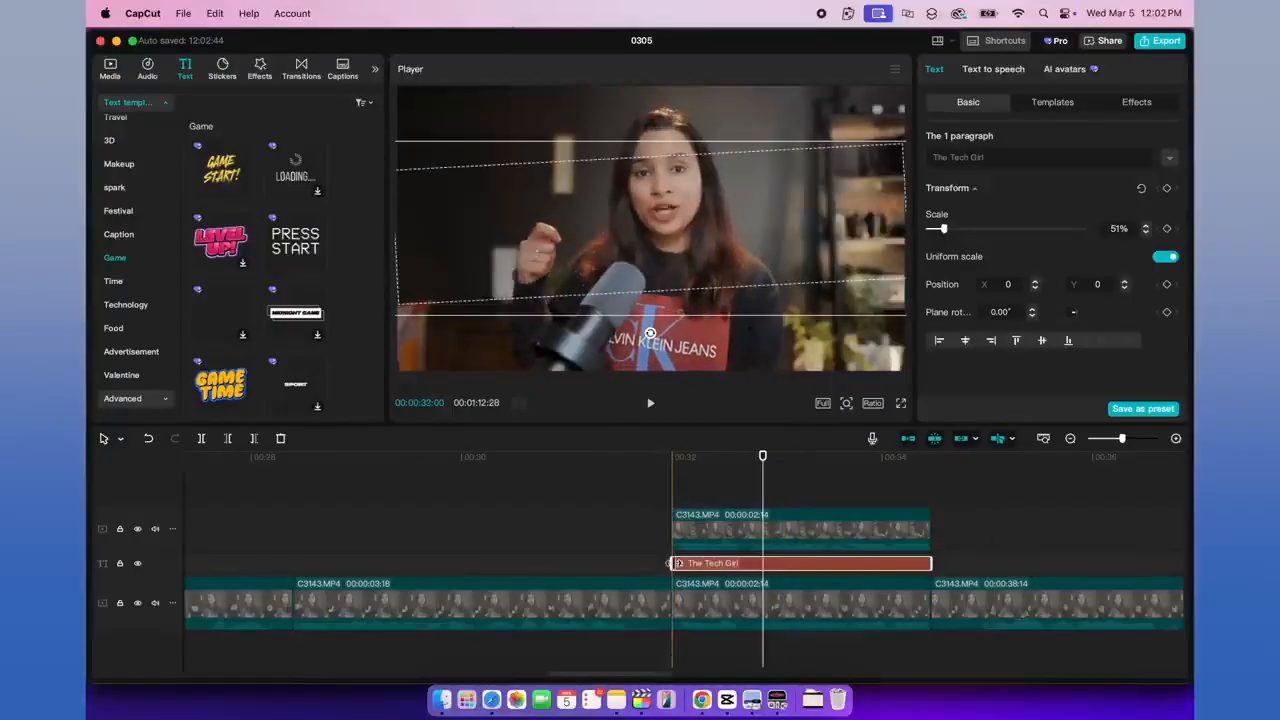
click(778, 524)
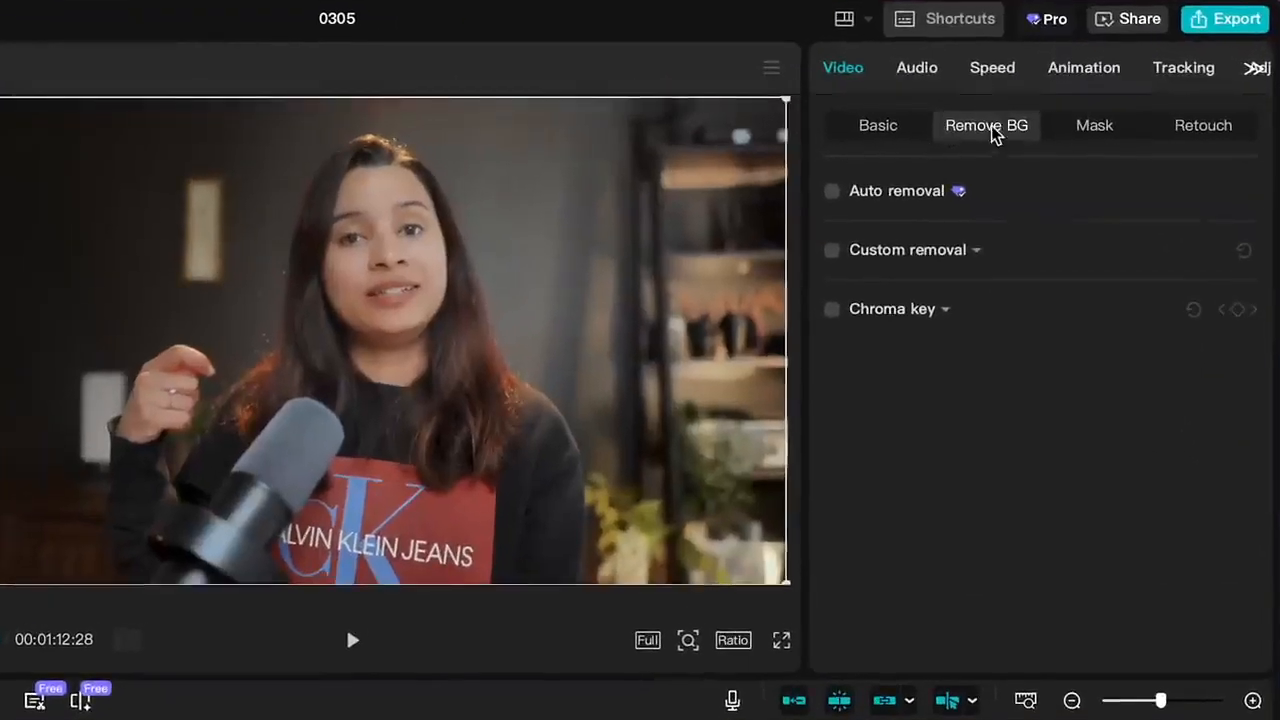
click(831, 191)
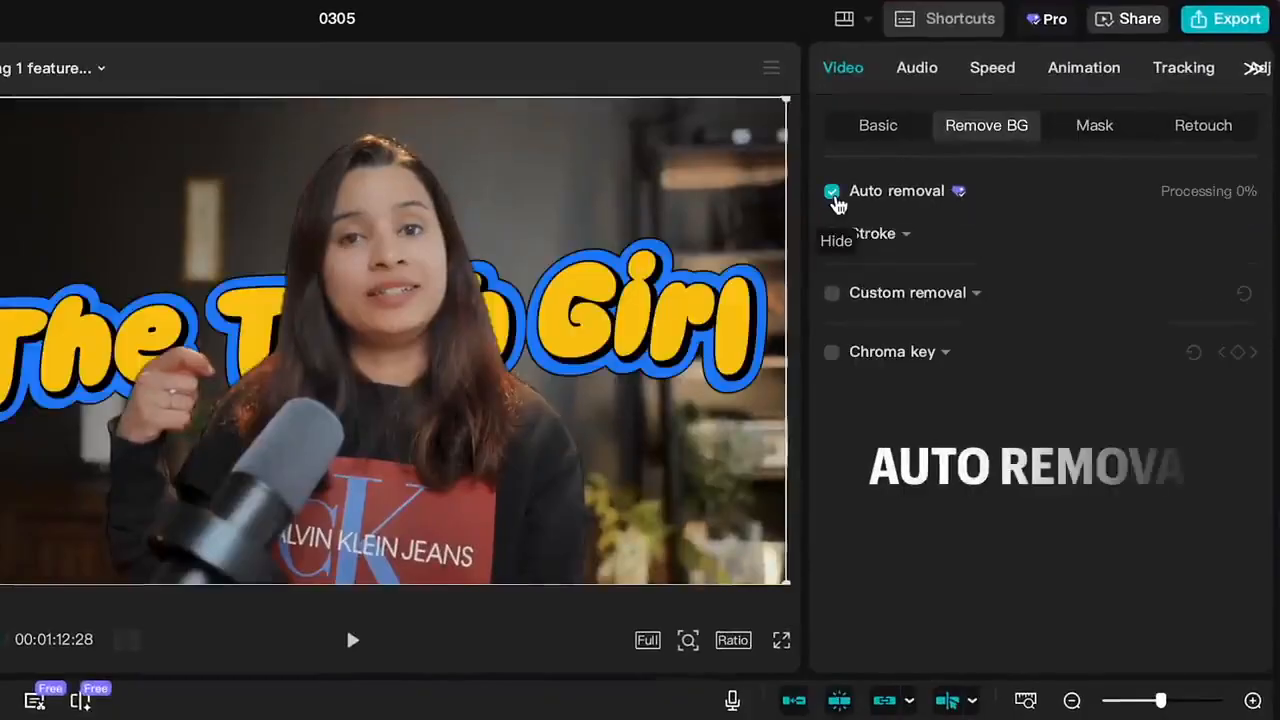